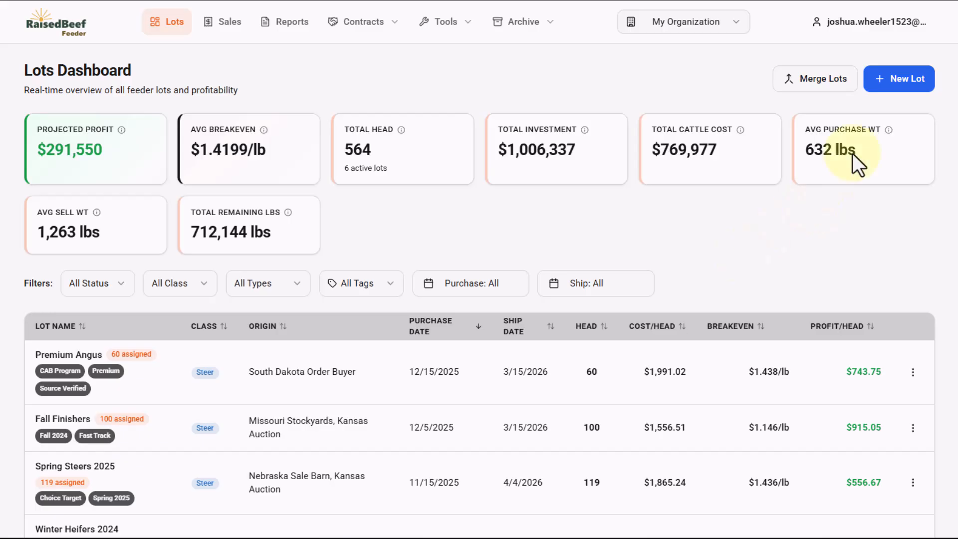
Start a new lot, compare the two lot types, and look through the Background/Finishing form.
left_click(901, 84)
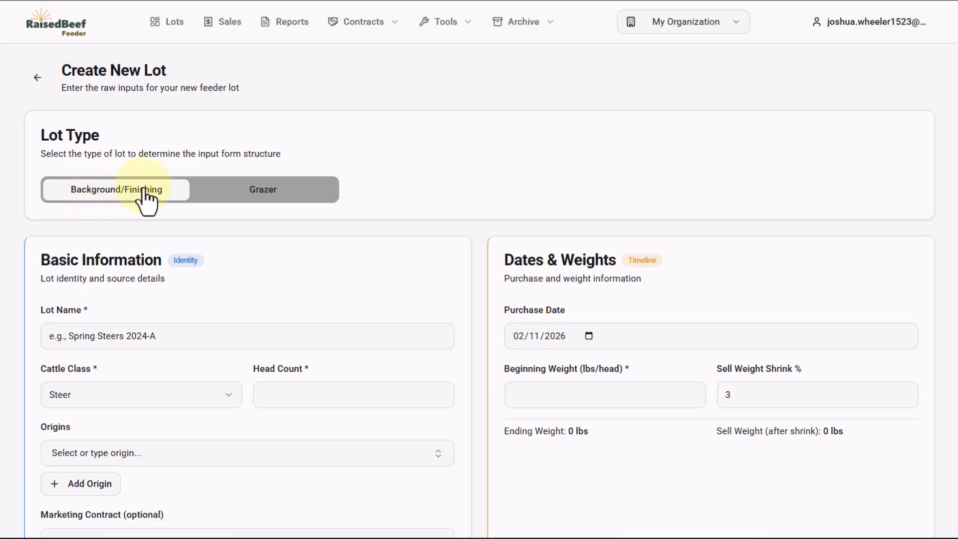
left_click(264, 199)
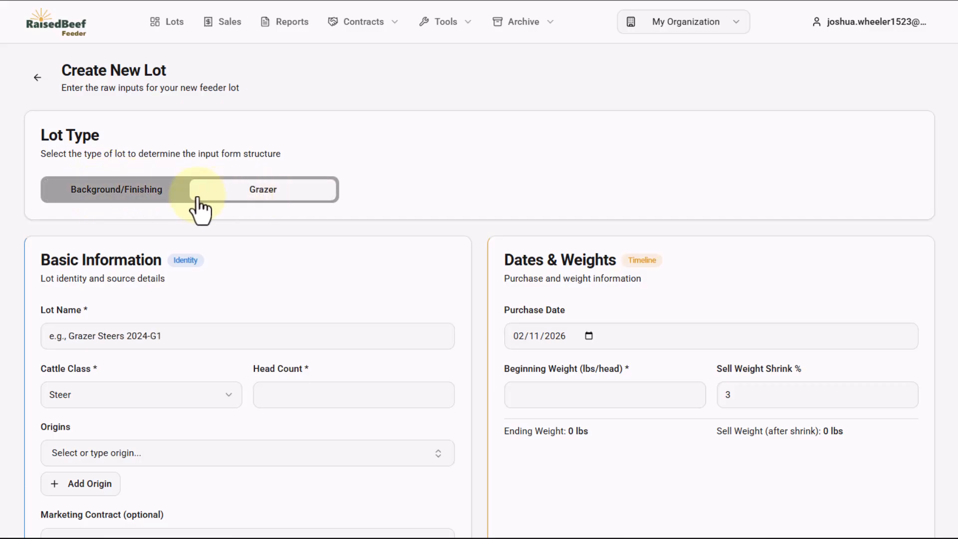
left_click(116, 199)
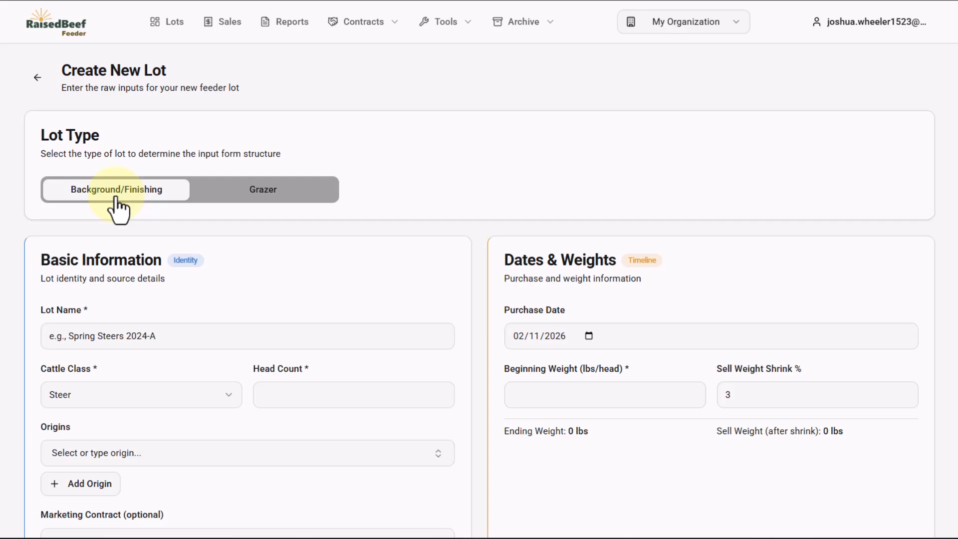
scroll(233, 309, "down", 7)
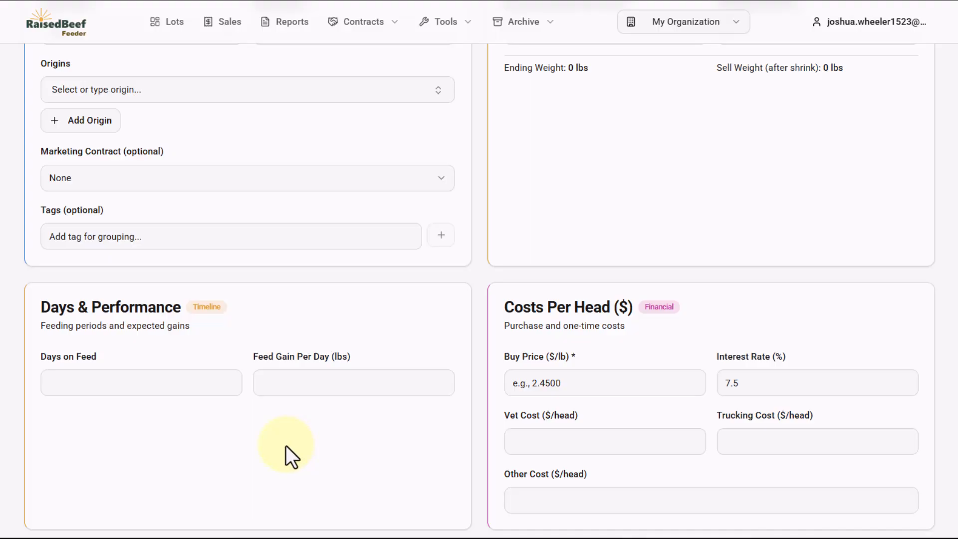
scroll(252, 250, "up", 5)
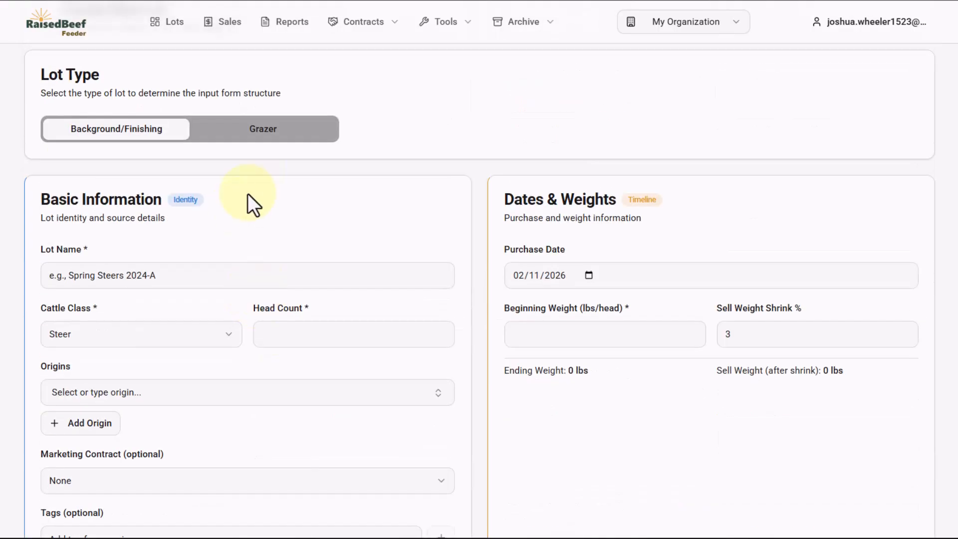
Examine the Grazer lot type's grower, grass and finishing phase fields, and return the lot type to Background/Finishing.
left_click(272, 133)
scroll(284, 244, "down", 2)
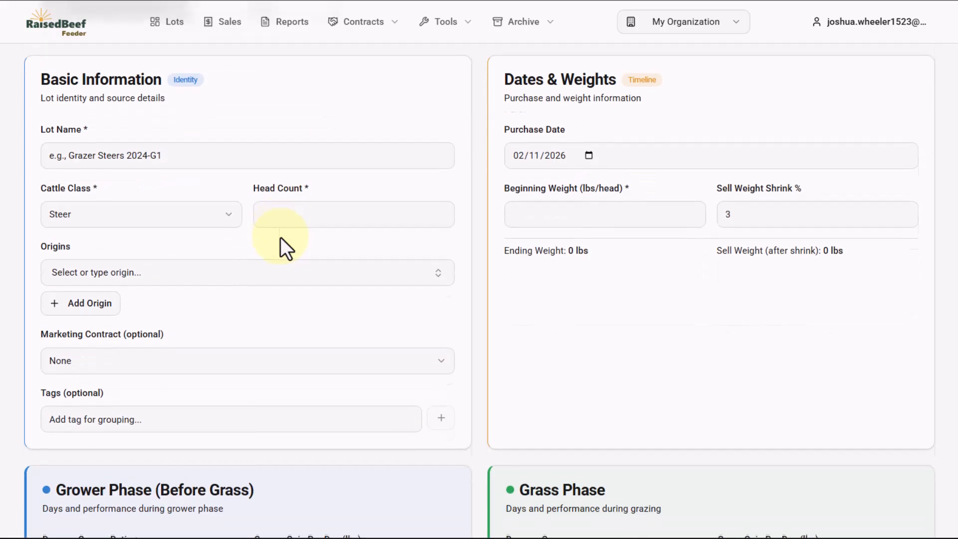
scroll(281, 237, "down", 5)
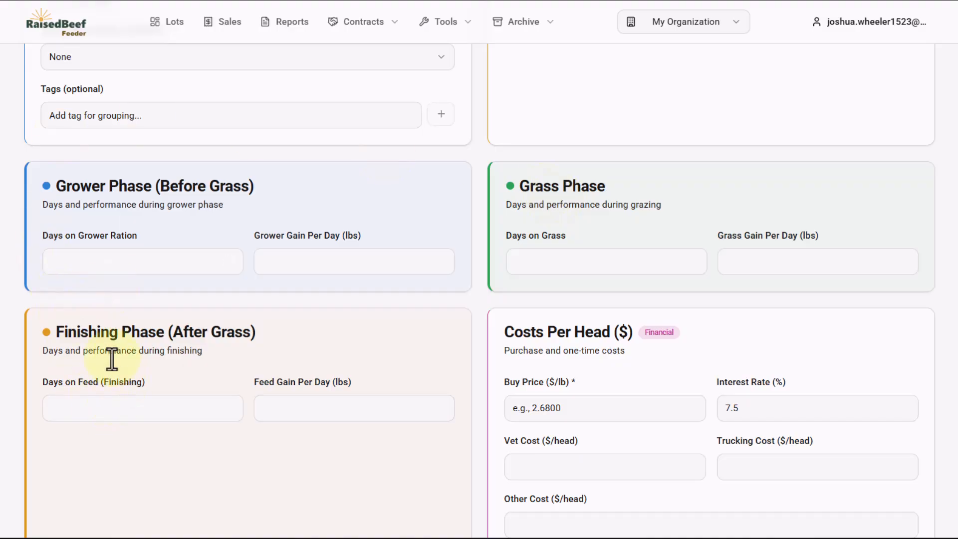
scroll(223, 328, "up", 10)
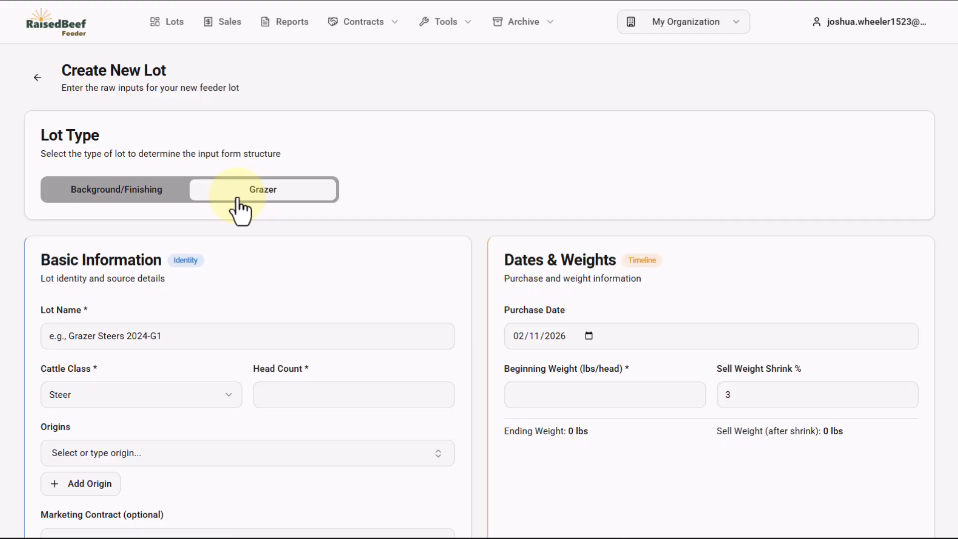
left_click(121, 198)
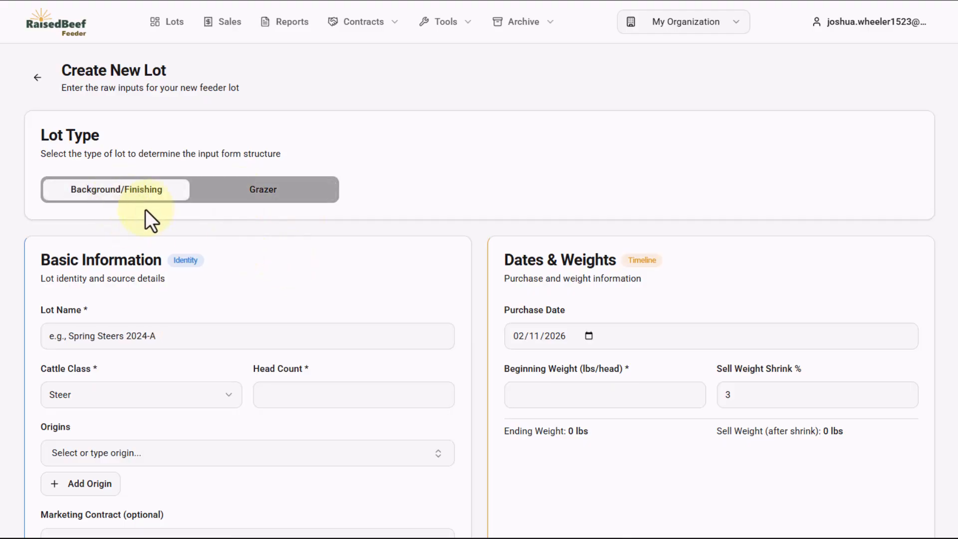
Name the lot Winter Heifers 2025, with cattle class Heifer and a head count of 85.
left_click(128, 336)
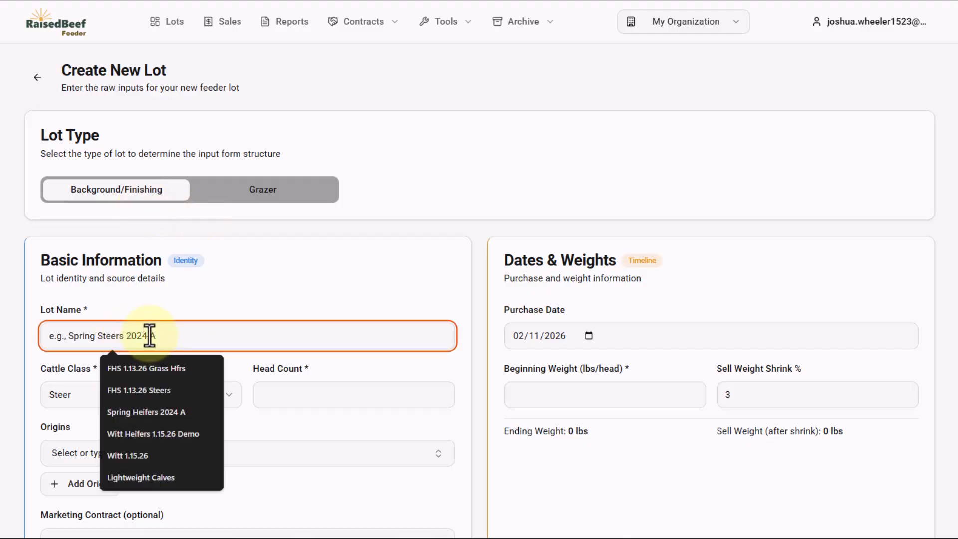
type("Winter Heifers 2025")
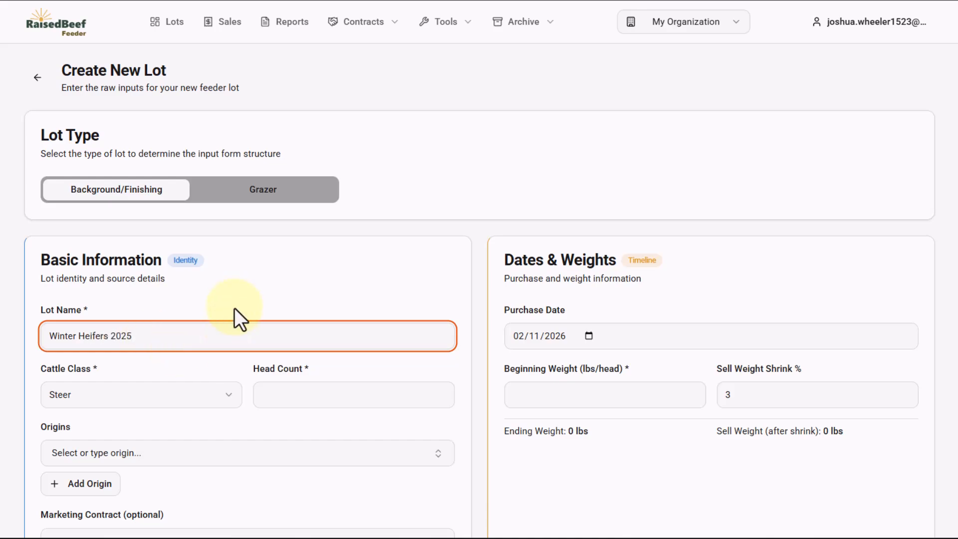
left_click(127, 395)
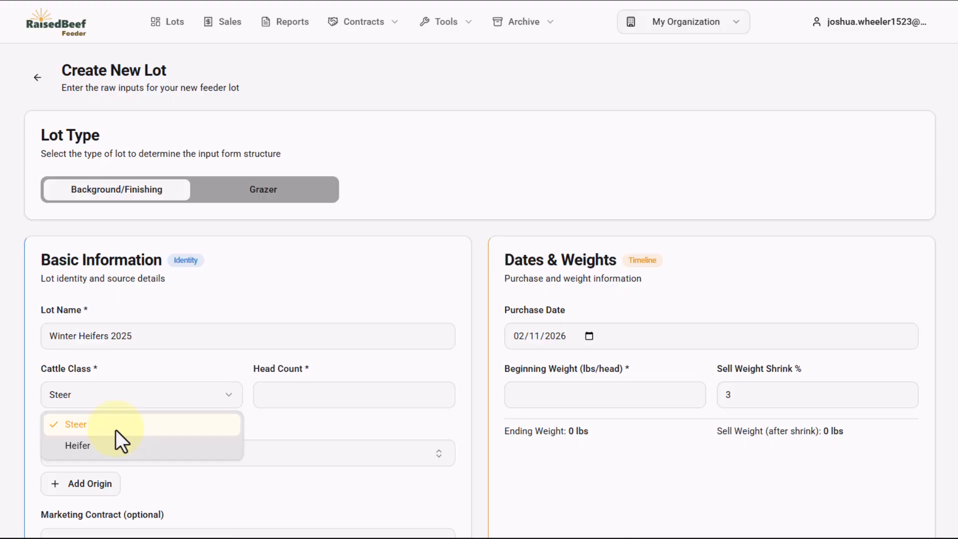
left_click(119, 450)
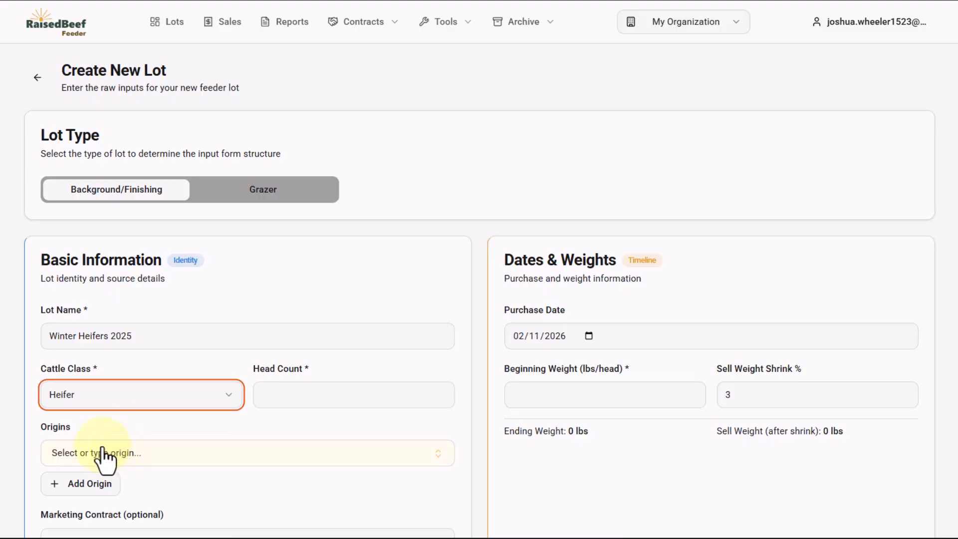
left_click(286, 397)
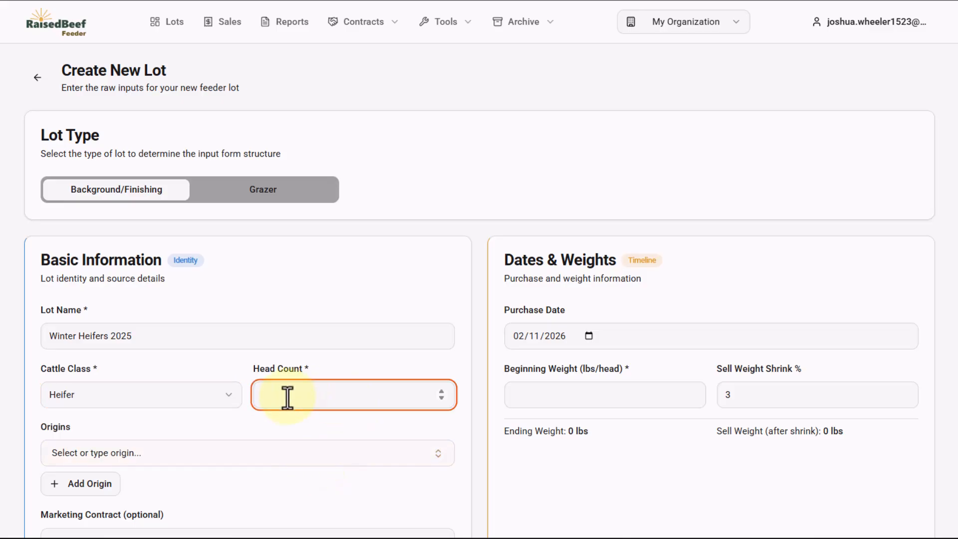
type("85")
Set the lot's origin to Kansas Auction and its marketing contract to Spring Forward 2025.
scroll(153, 440, "down", 3)
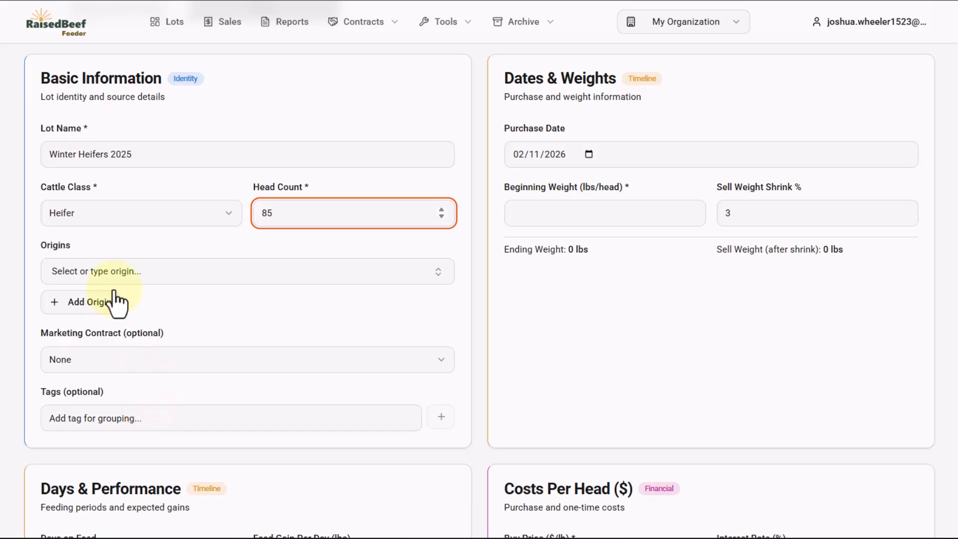
left_click(133, 276)
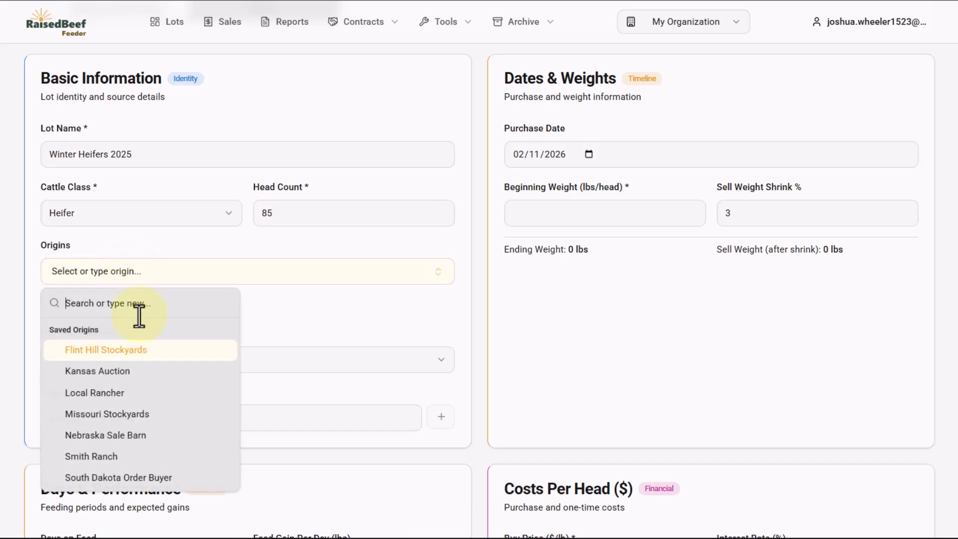
left_click(122, 372)
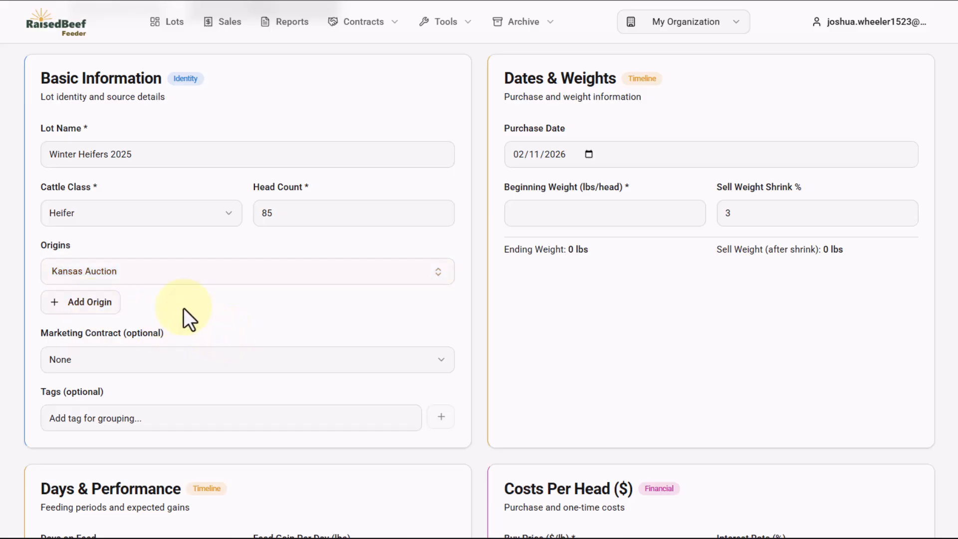
scroll(183, 308, "down", 1)
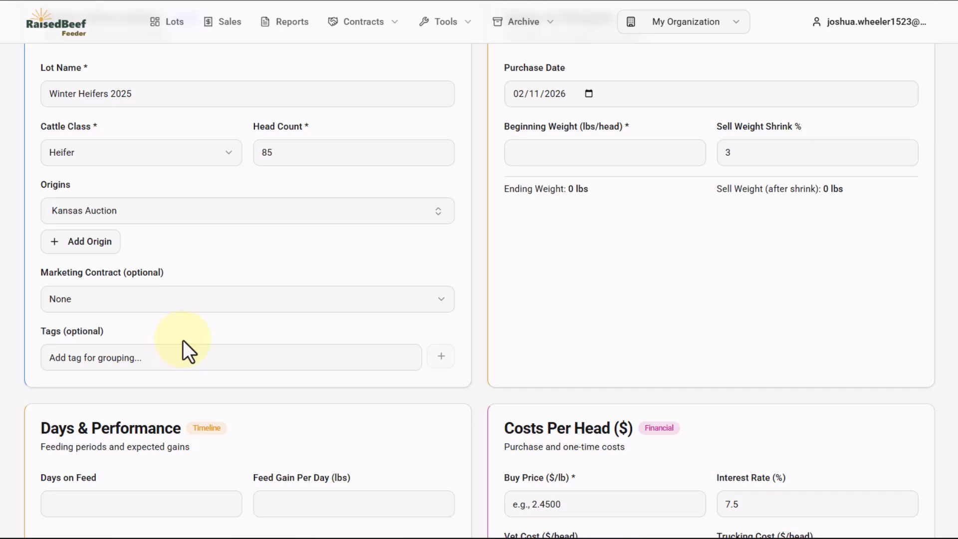
left_click(174, 308)
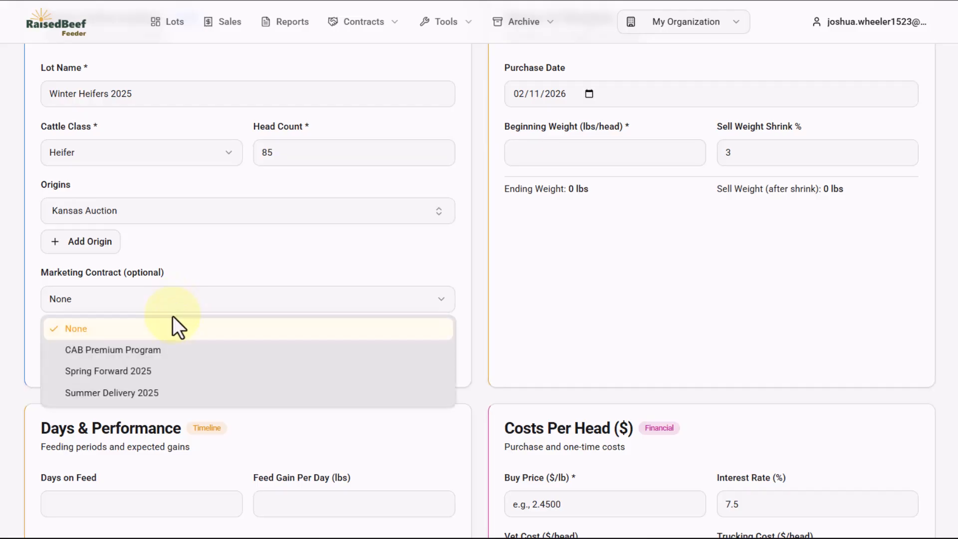
left_click(152, 378)
left_click(140, 325)
Add the grouping tag "Partner with Dad" to the lot.
scroll(140, 326, "down", 3)
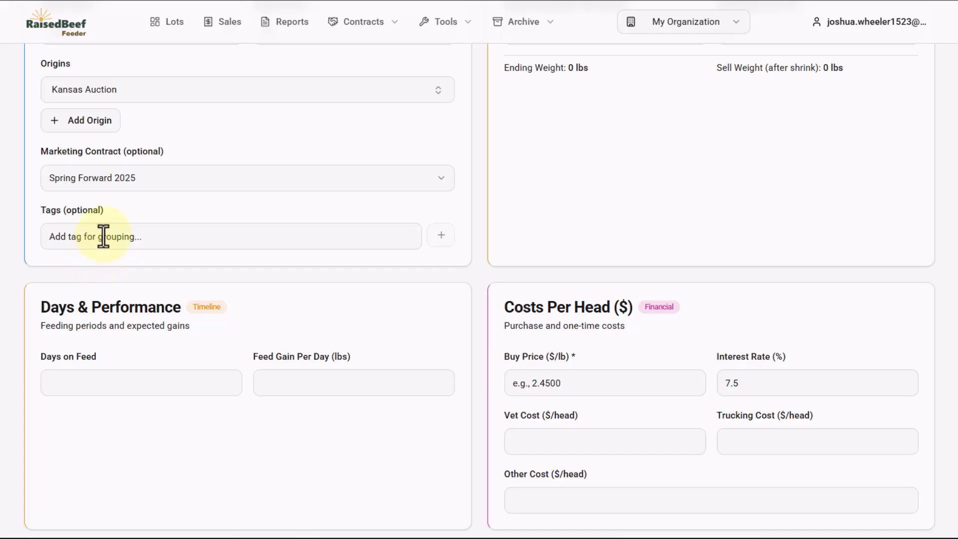
left_click(104, 236)
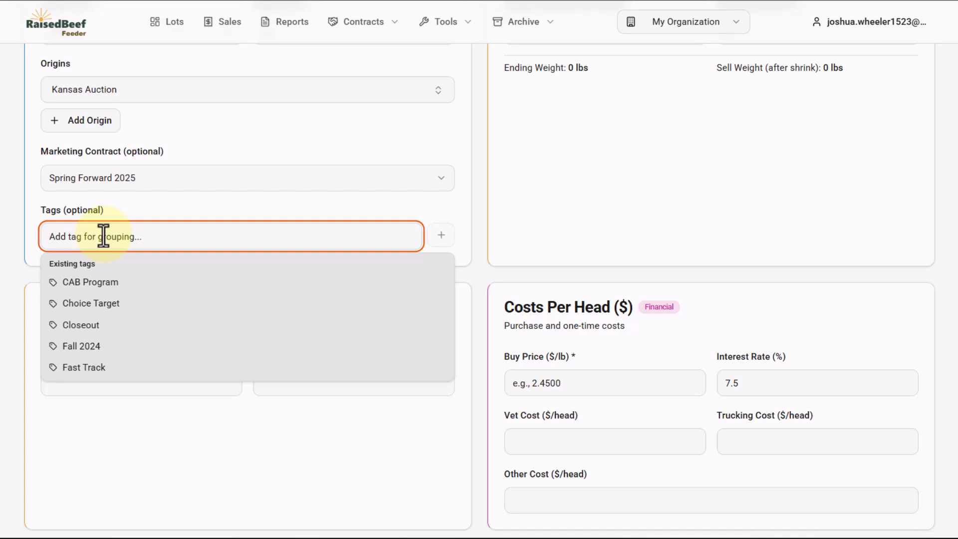
type("Partner with J")
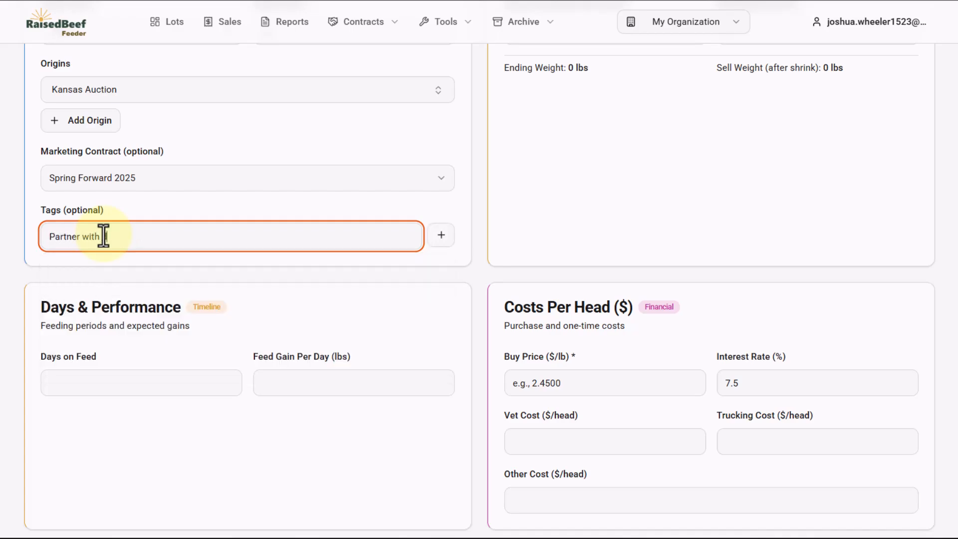
type("ad")
left_click(440, 236)
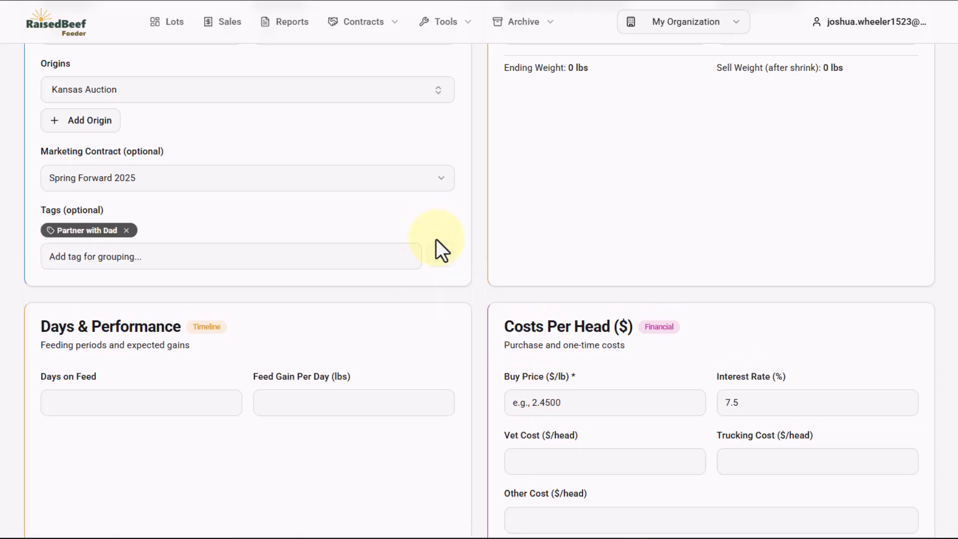
Set the purchase date to 12/05/2025 and the beginning weight to 625 lbs per head.
scroll(430, 294, "up", 3)
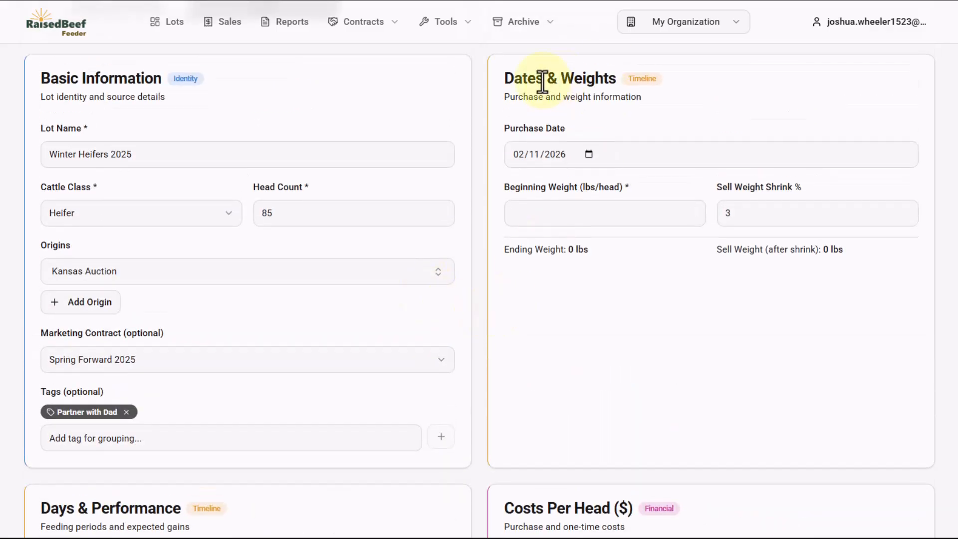
left_click(518, 159)
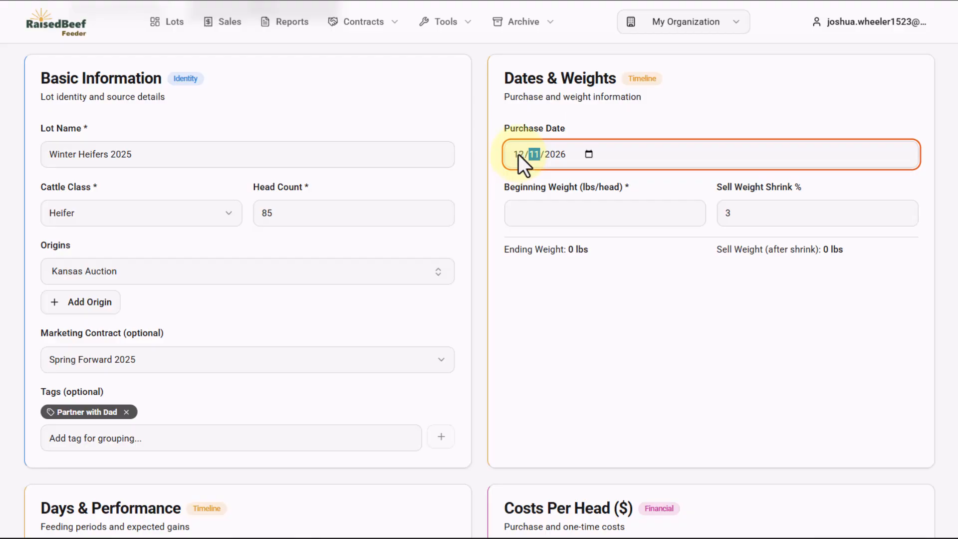
type("05/2025")
left_click(559, 216)
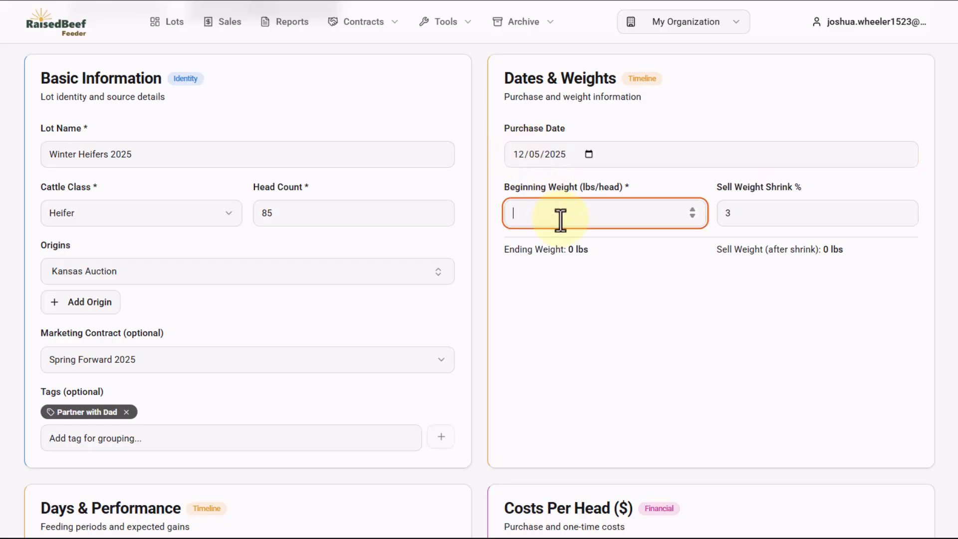
type("625")
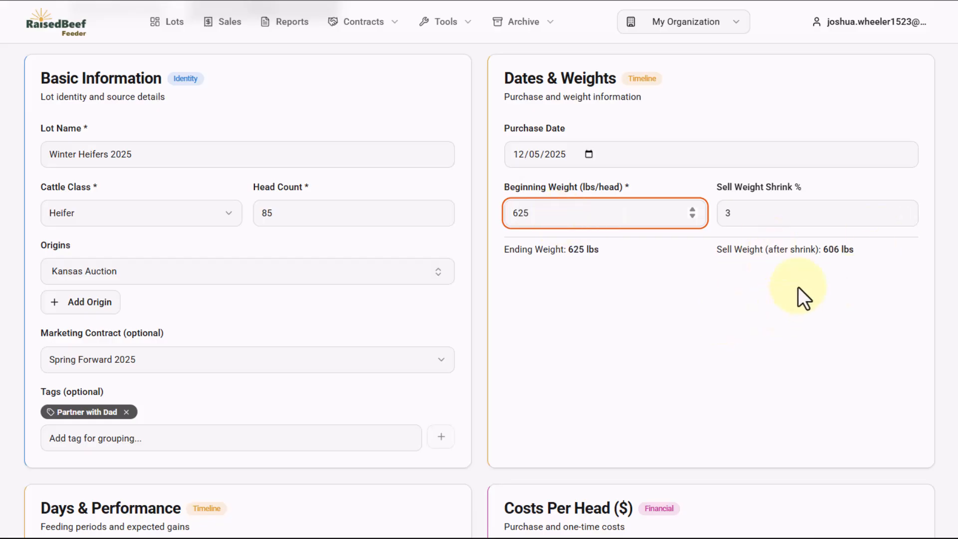
Set the sell weight shrink to 3.5%.
scroll(779, 298, "down", 1)
left_click(752, 152)
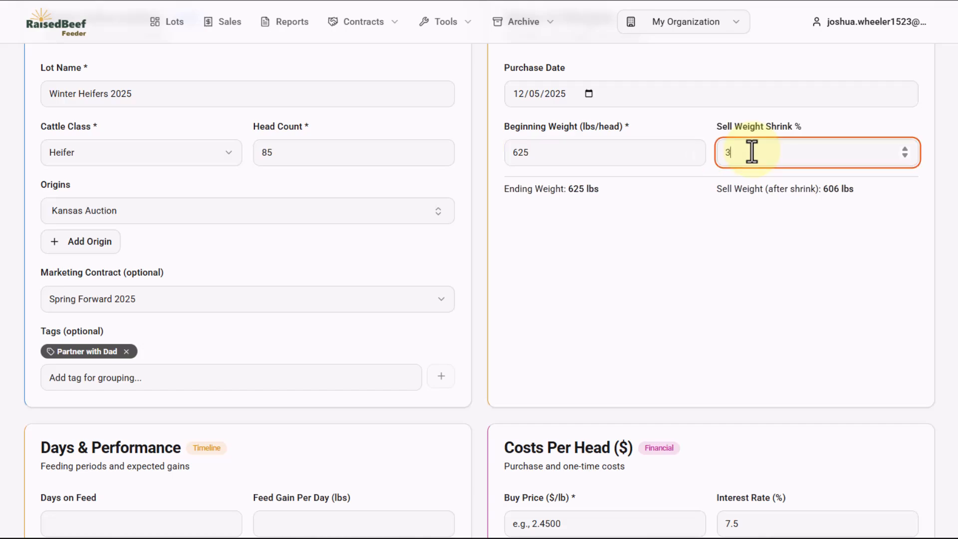
key("BackSpace")
type("3.5")
Set the days on feed to 150 and the feed gain per day to 4 lbs.
scroll(687, 265, "down", 1)
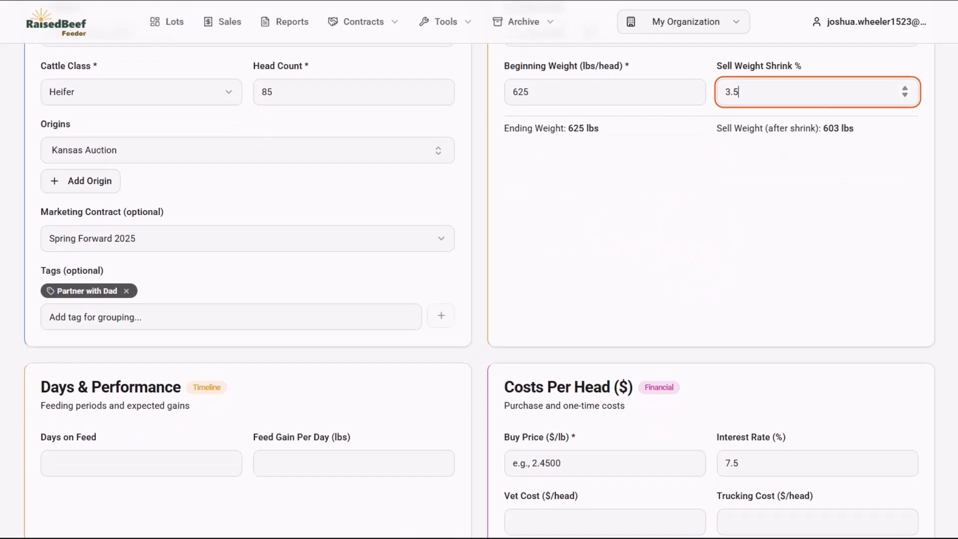
left_click(72, 469)
type("15")
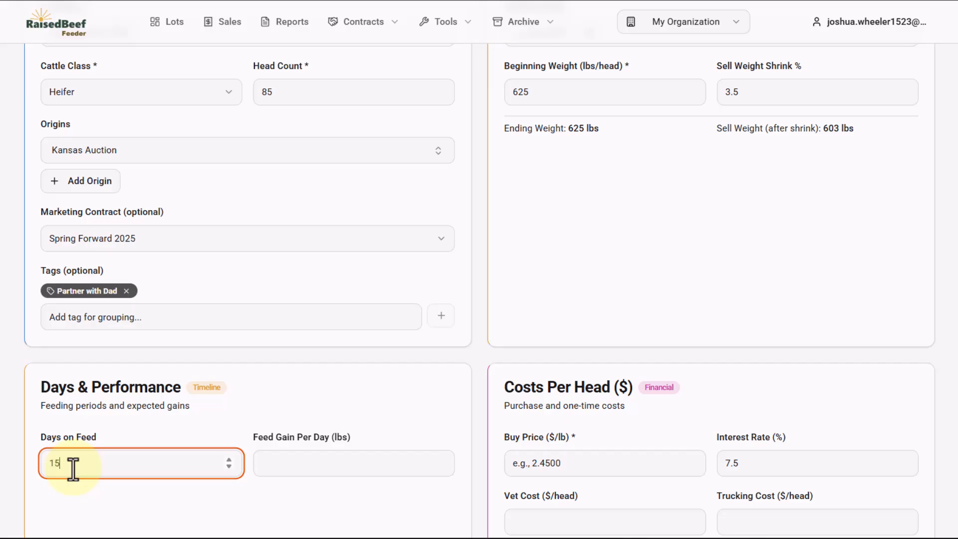
type("0")
left_click(363, 460)
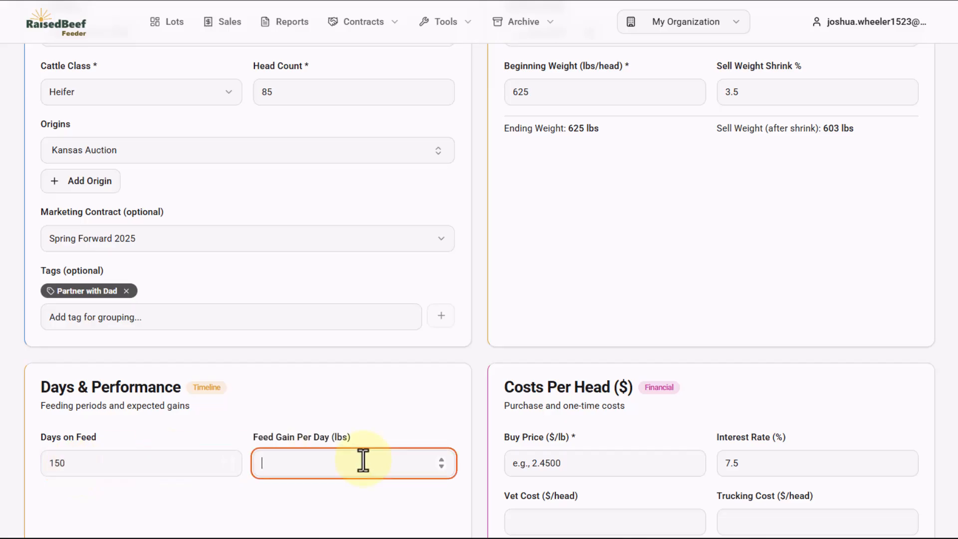
type("4")
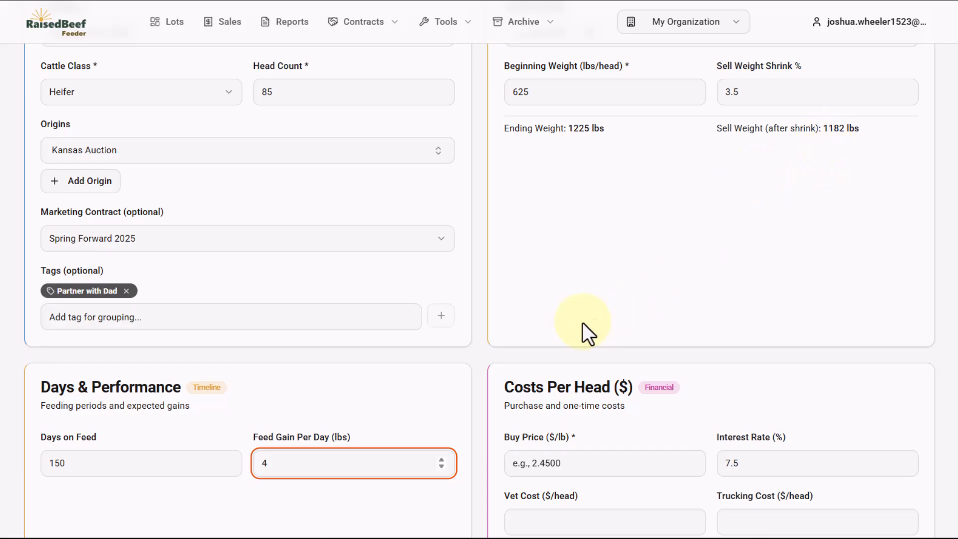
Set the lot's buy price to $2.05 per lb in the per-head costs.
scroll(552, 322, "down", 3)
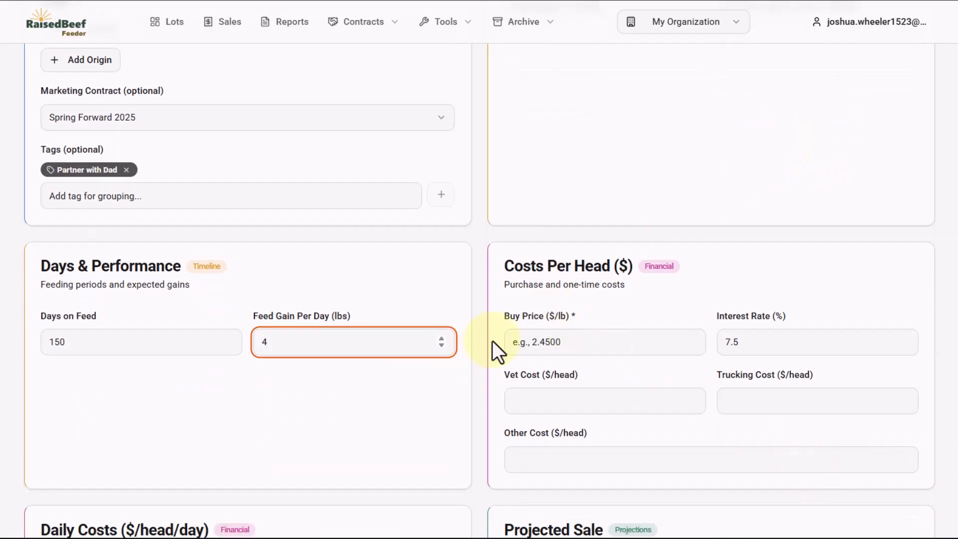
left_click(535, 344)
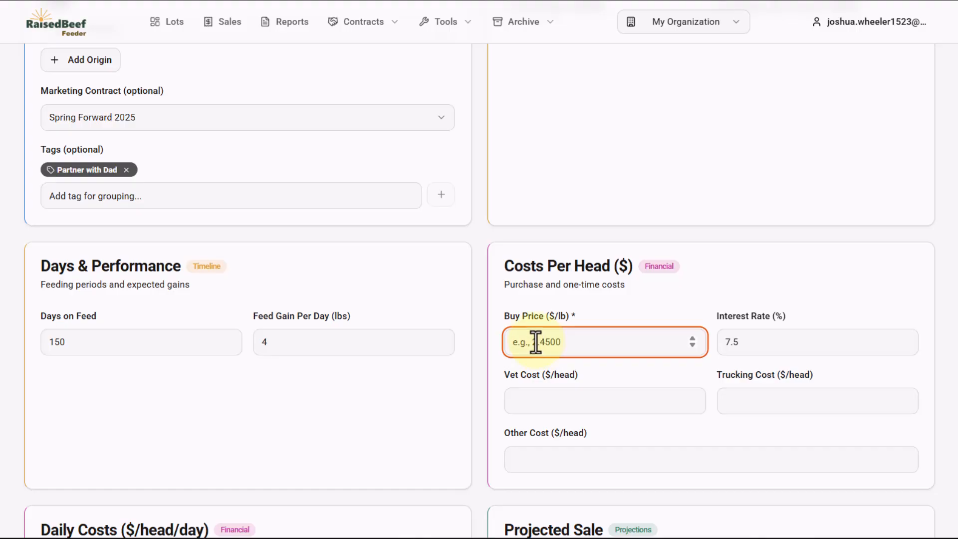
type("2.05")
Set the vet cost to $10 per head and the trucking cost to $16 per head.
left_click(584, 395)
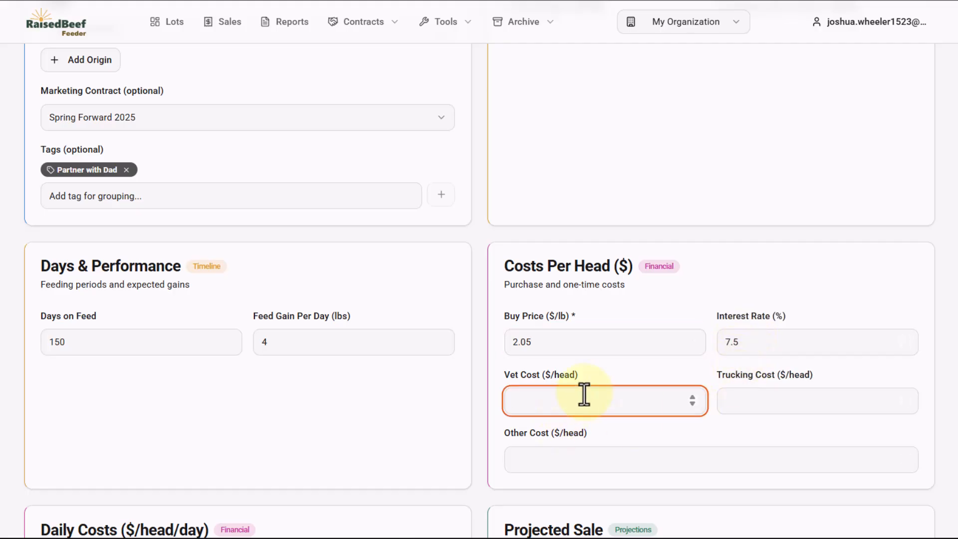
type("10")
left_click(790, 402)
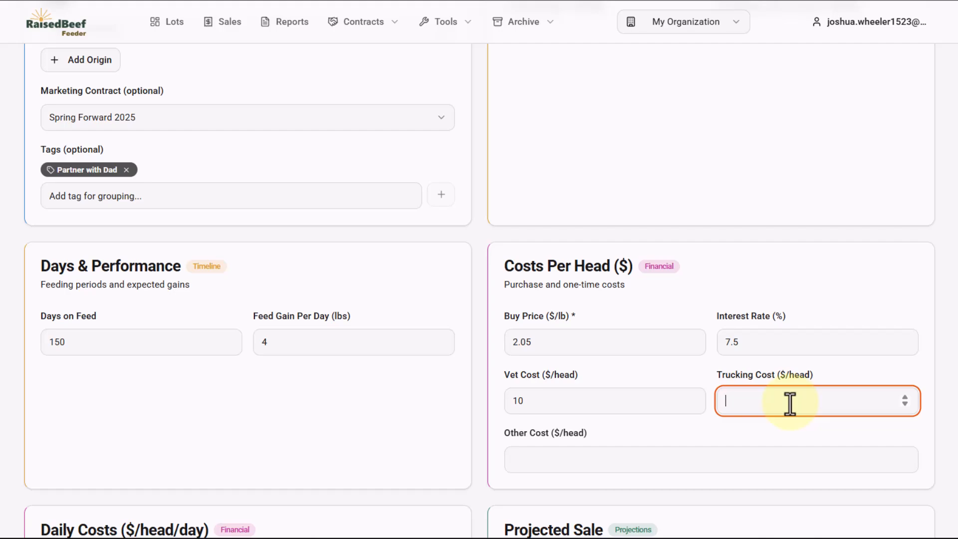
type("16")
left_click(690, 432)
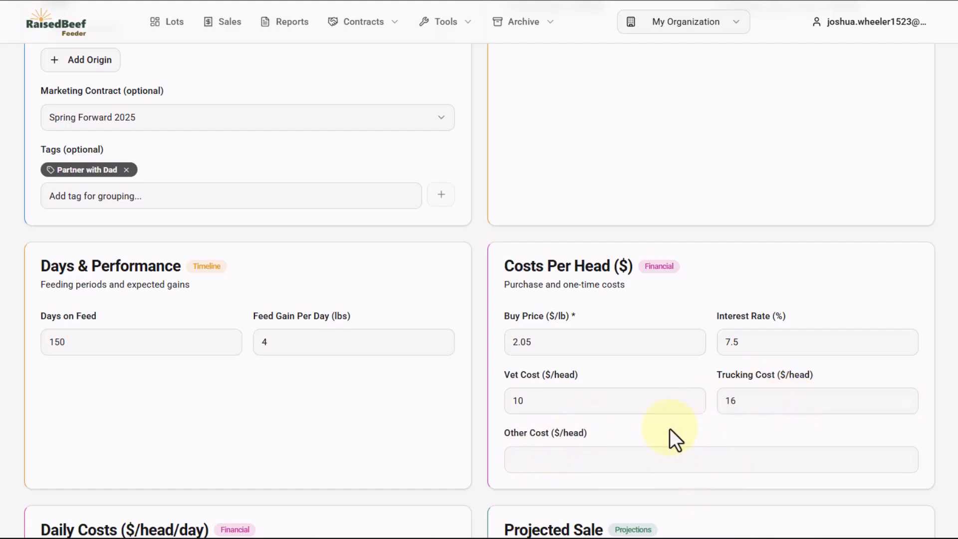
Set the daily yardage cost to $0.52 per head.
scroll(624, 410, "down", 1)
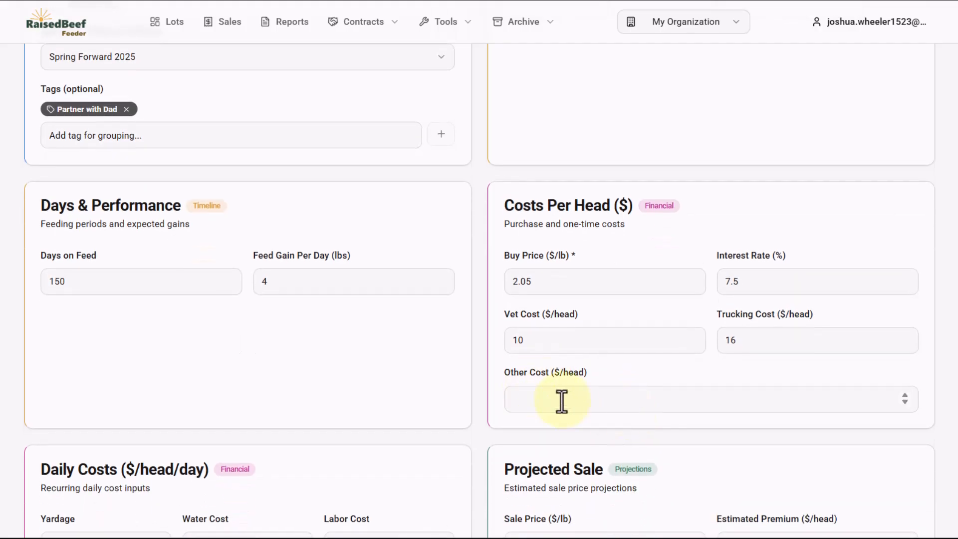
scroll(400, 428, "down", 4)
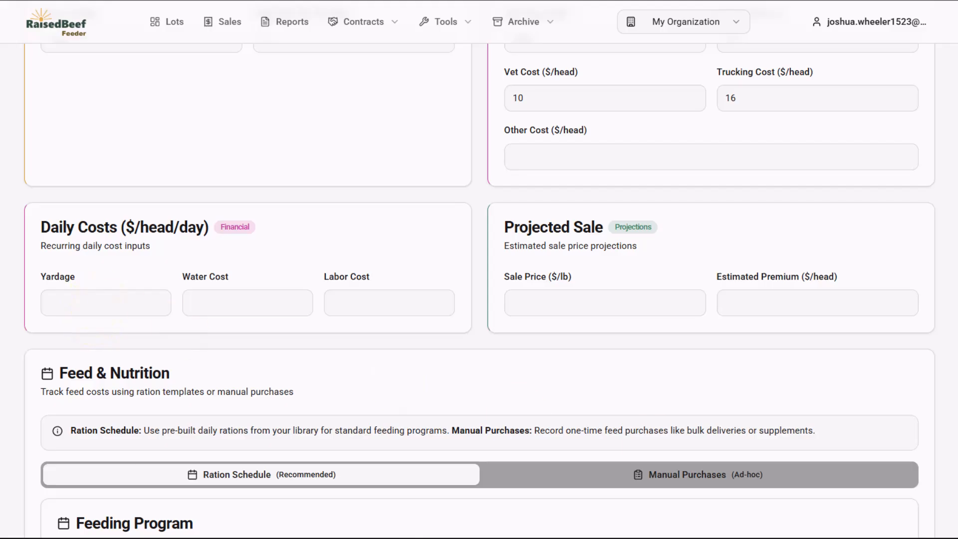
left_click(91, 306)
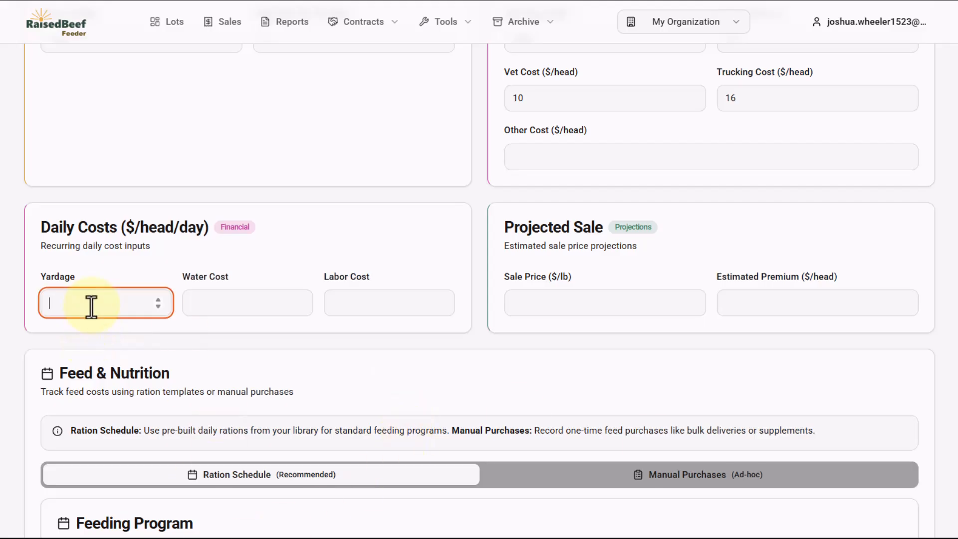
type(".52")
Set the projected sale price to $1.78 per lb and the estimated premium to $65 per head.
left_click(580, 306)
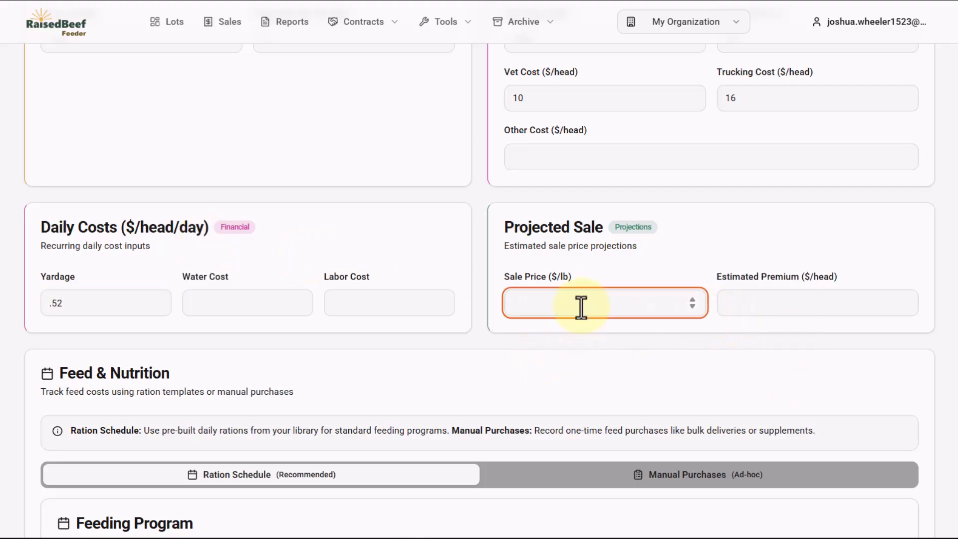
type("1.78")
left_click(727, 297)
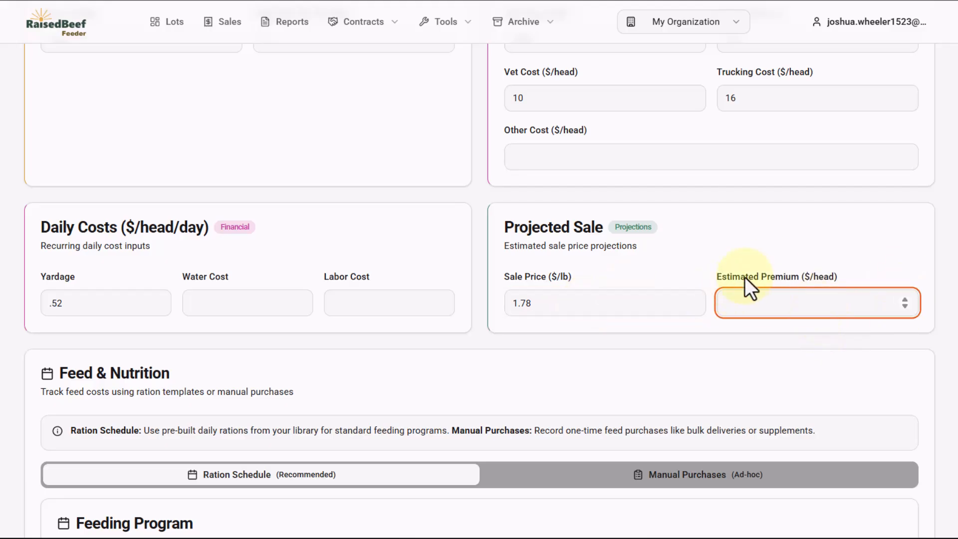
type("65")
Add the Starter Ration to the feeding program for days 1 to 21.
scroll(253, 363, "down", 1)
scroll(253, 369, "down", 3)
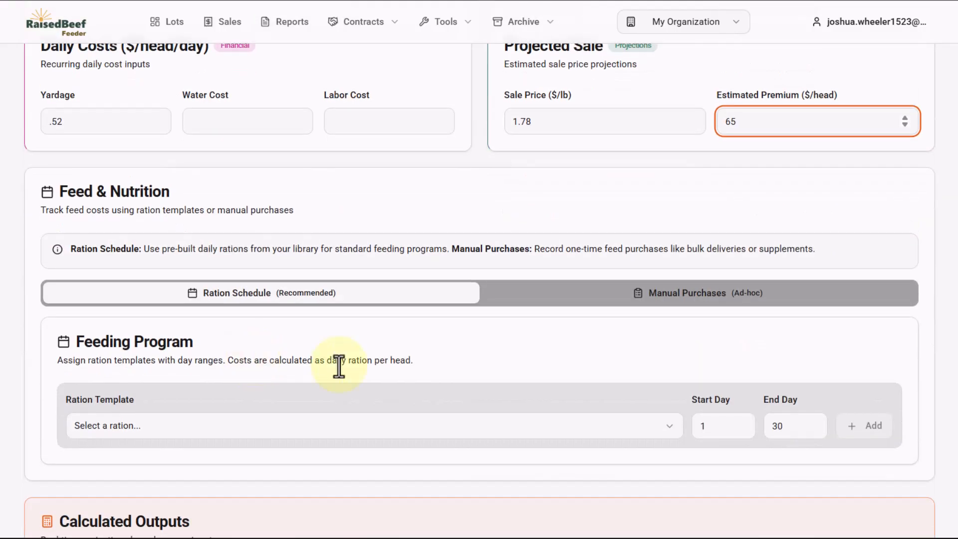
scroll(322, 368, "down", 1)
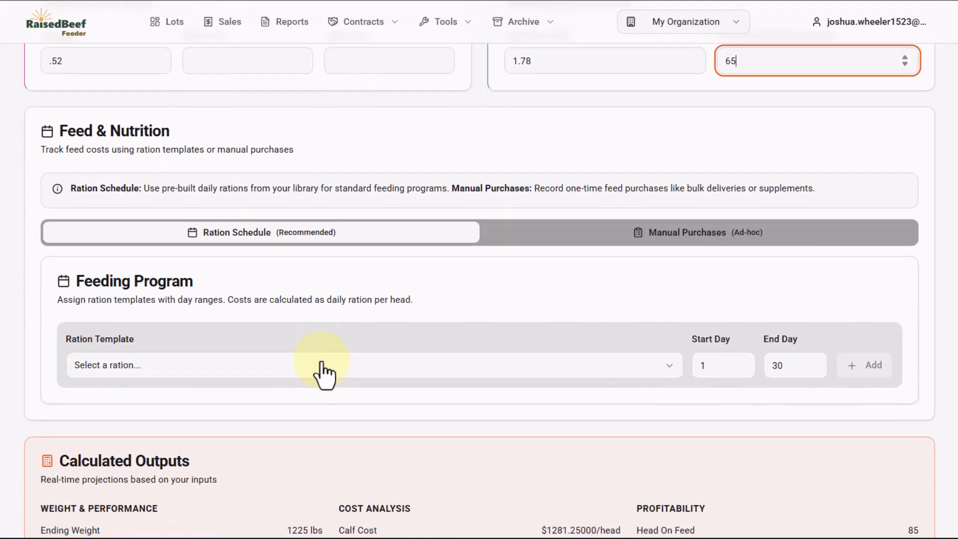
scroll(324, 371, "down", 1)
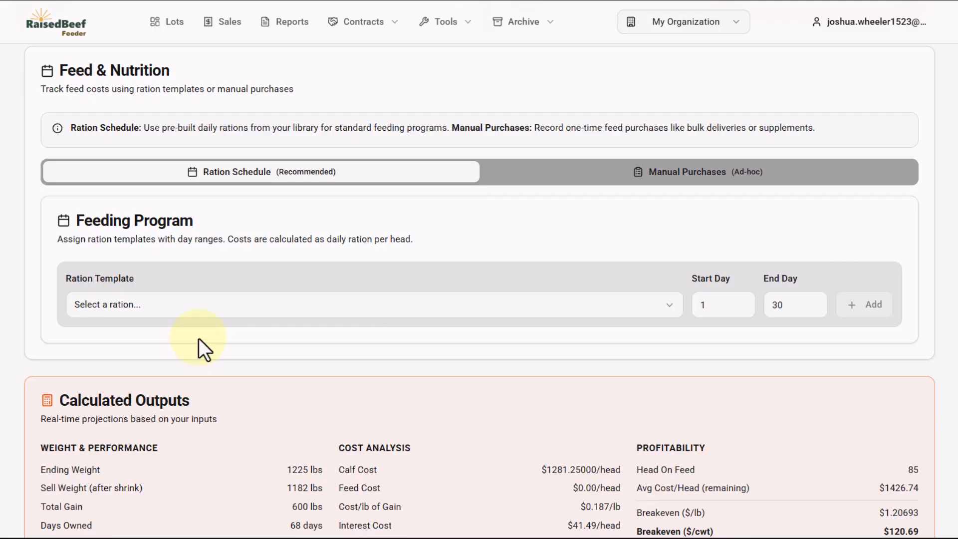
left_click(207, 306)
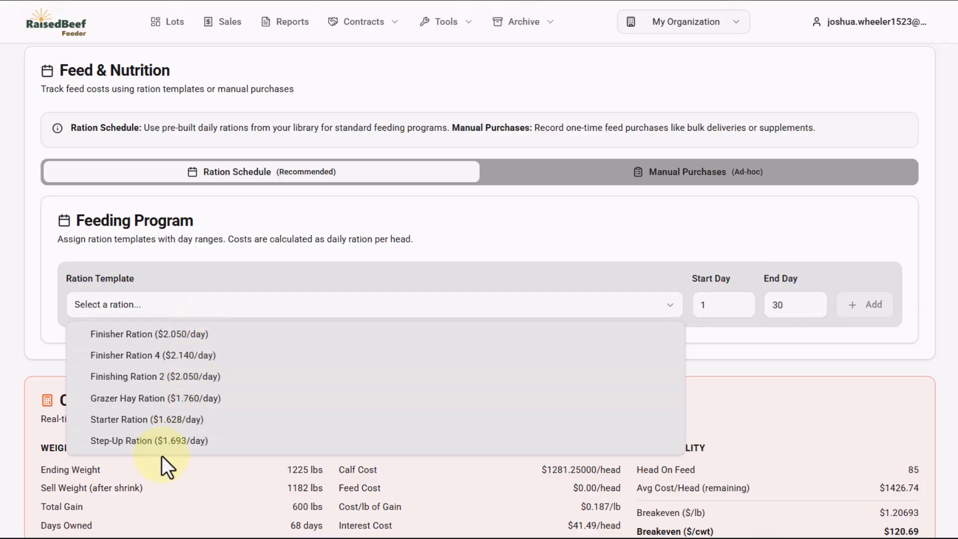
left_click(161, 421)
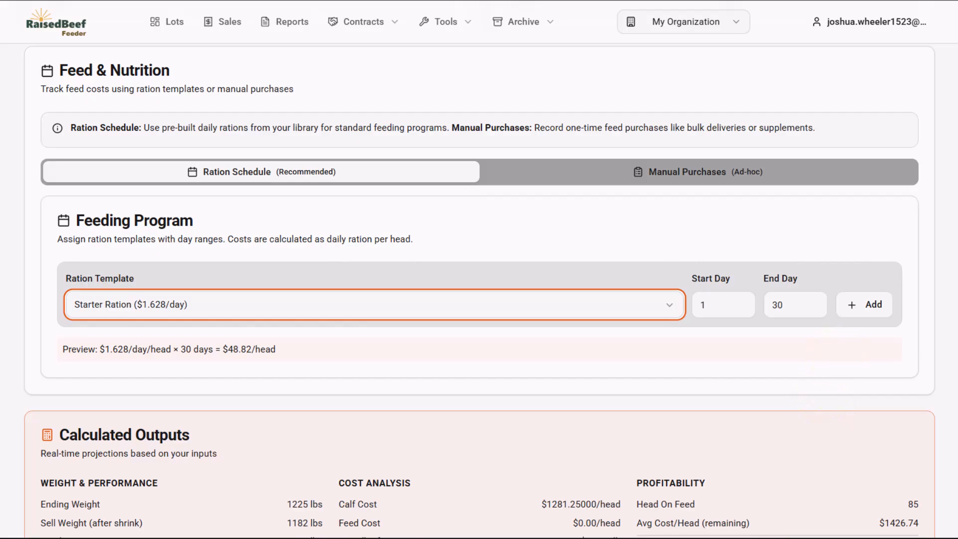
left_click(795, 304)
key("BackSpace")
key("BackSpace")
type("21")
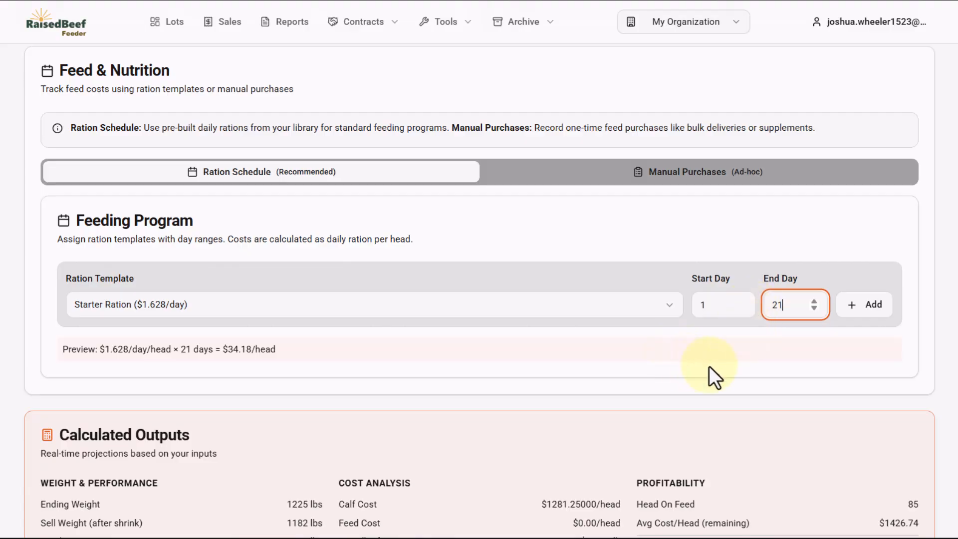
left_click(871, 307)
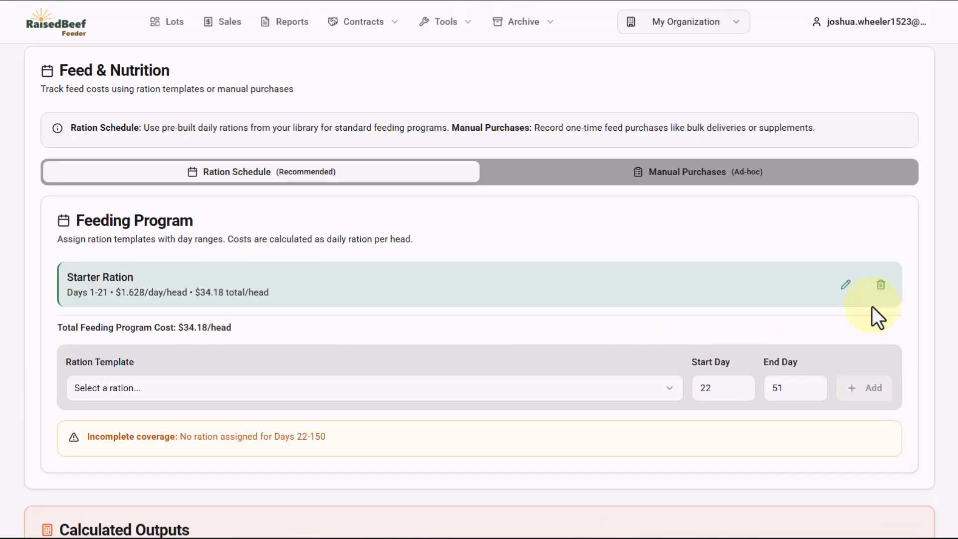
Add the Step-Up Ration to the feeding program for days 22 to 45.
left_click(149, 399)
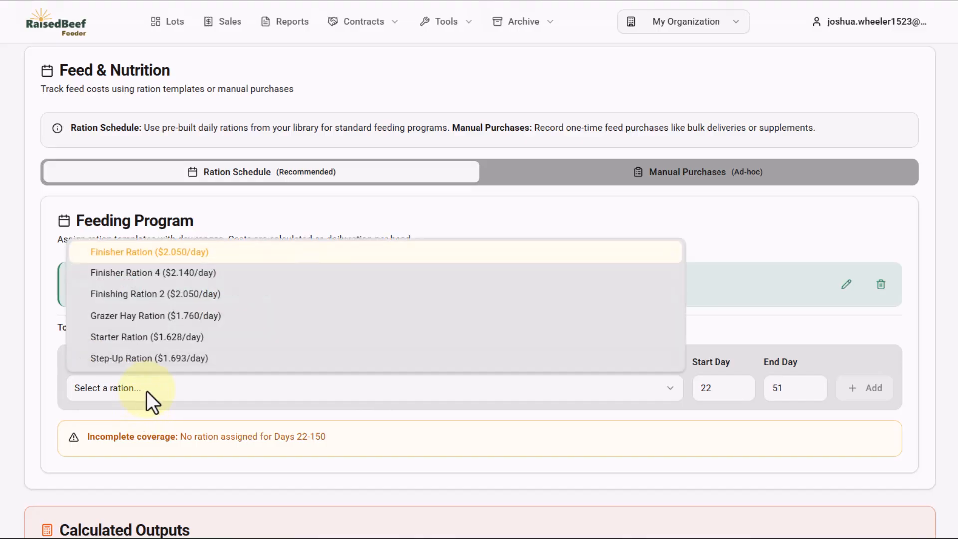
left_click(151, 361)
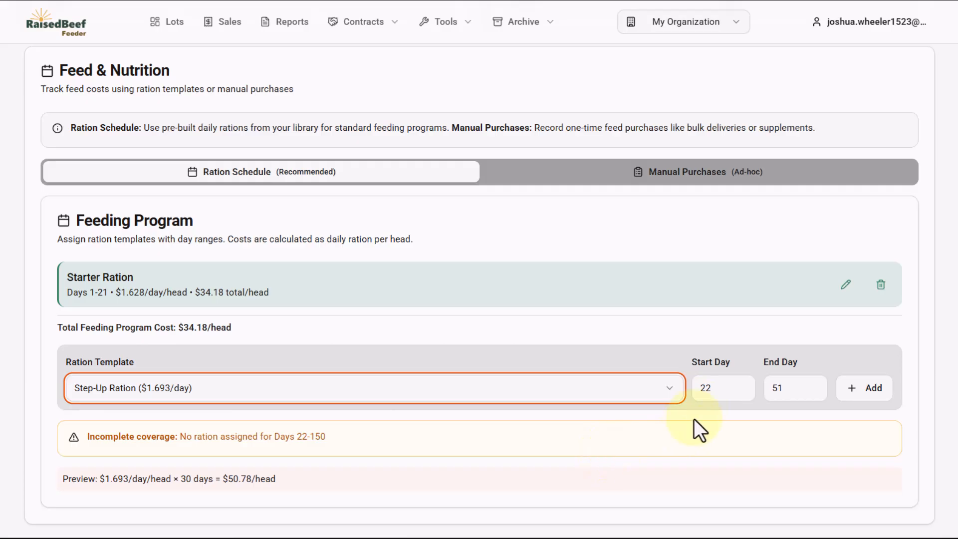
left_click(784, 390)
key("BackSpace")
key("BackSpace")
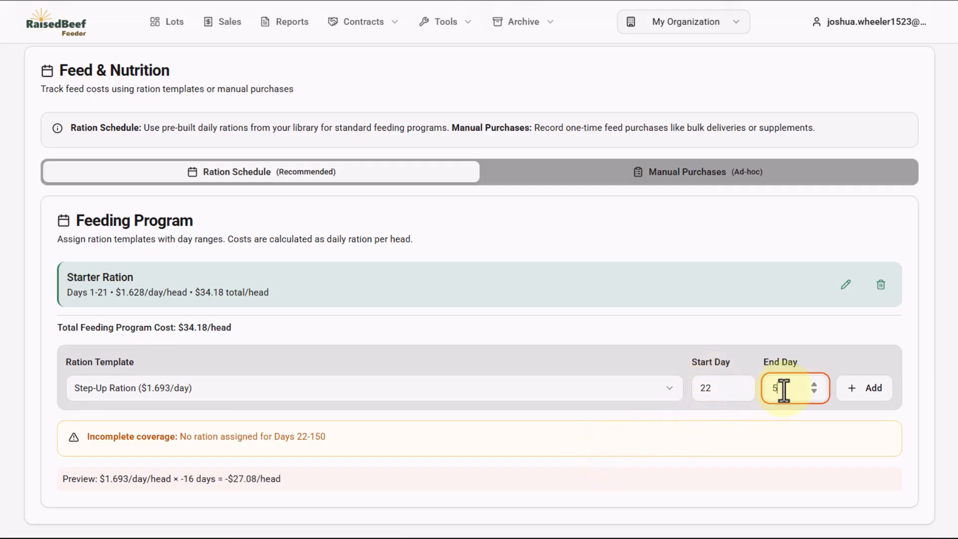
type("45")
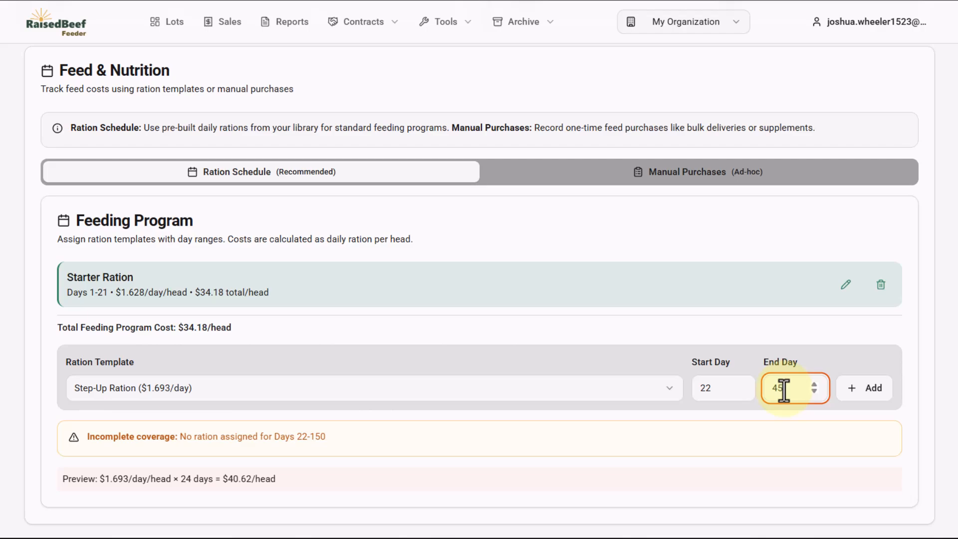
left_click(868, 399)
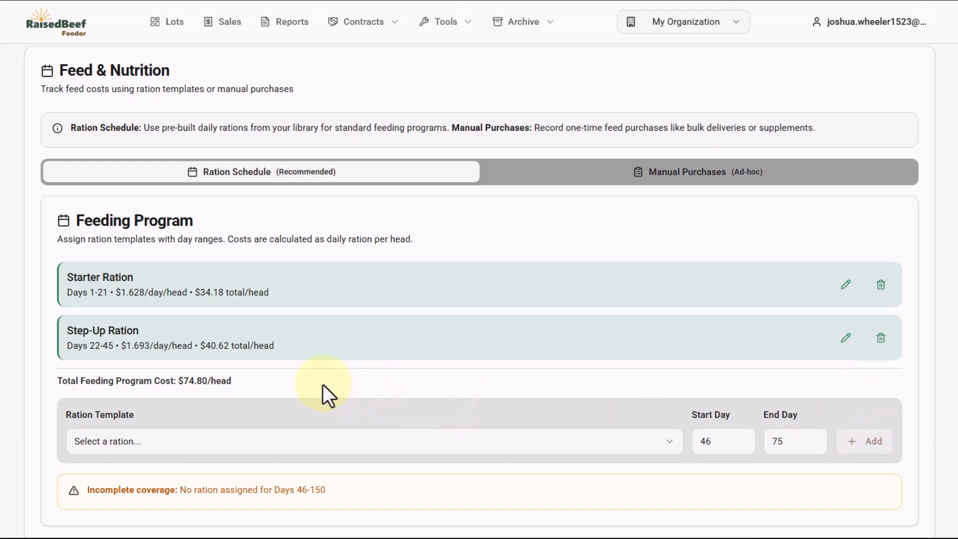
Check the lot's days on feed and add the Finisher Ration to the feeding program for days 46 to 150.
scroll(325, 389, "down", 3)
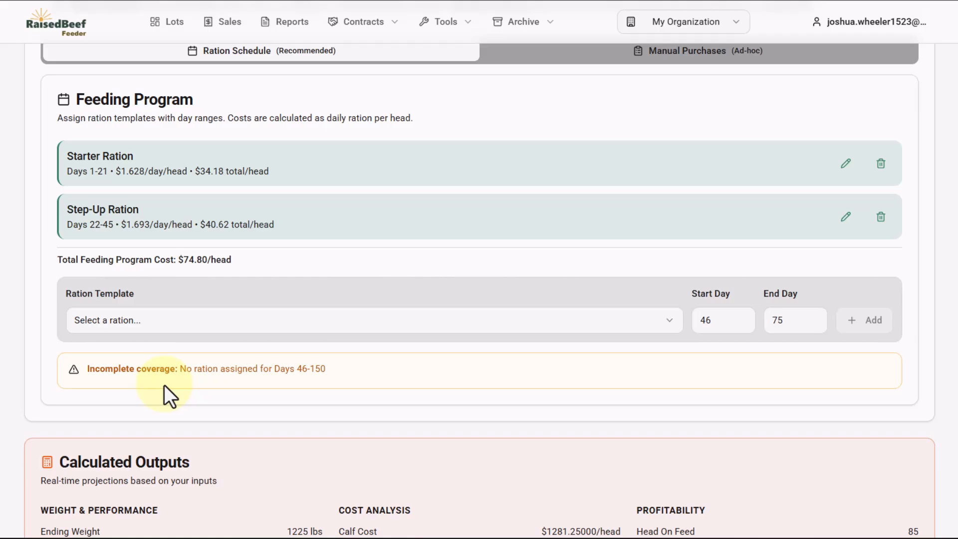
scroll(310, 267, "up", 10)
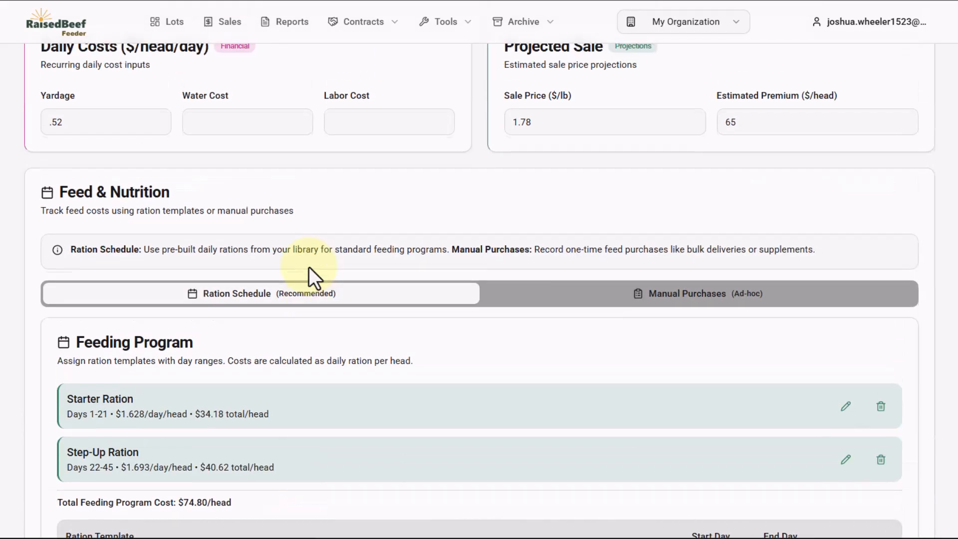
scroll(308, 268, "up", 3)
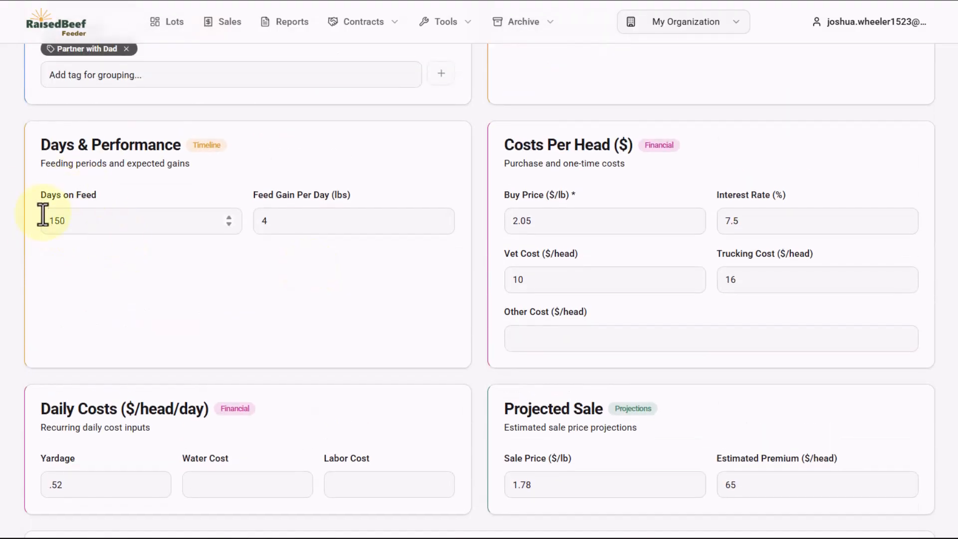
scroll(267, 406, "down", 7)
scroll(268, 405, "down", 5)
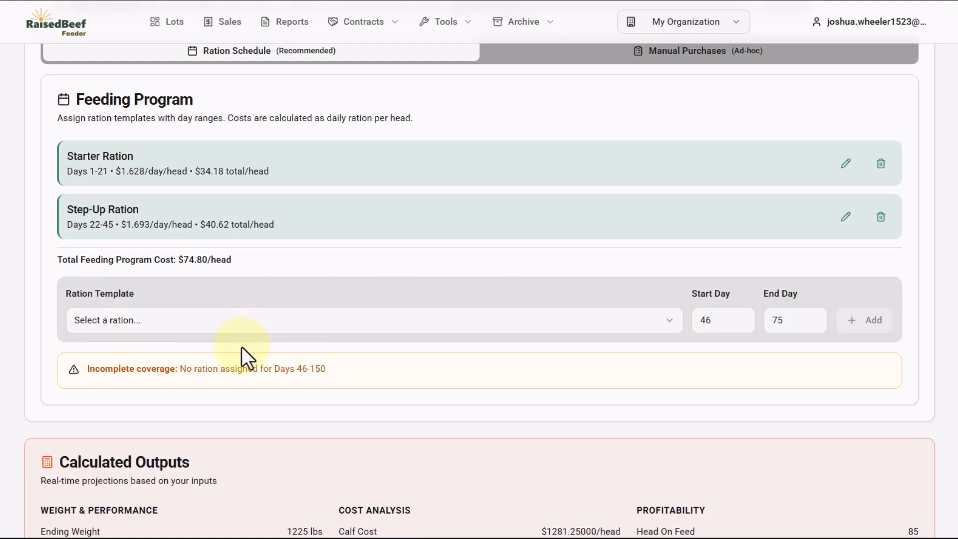
left_click(148, 319)
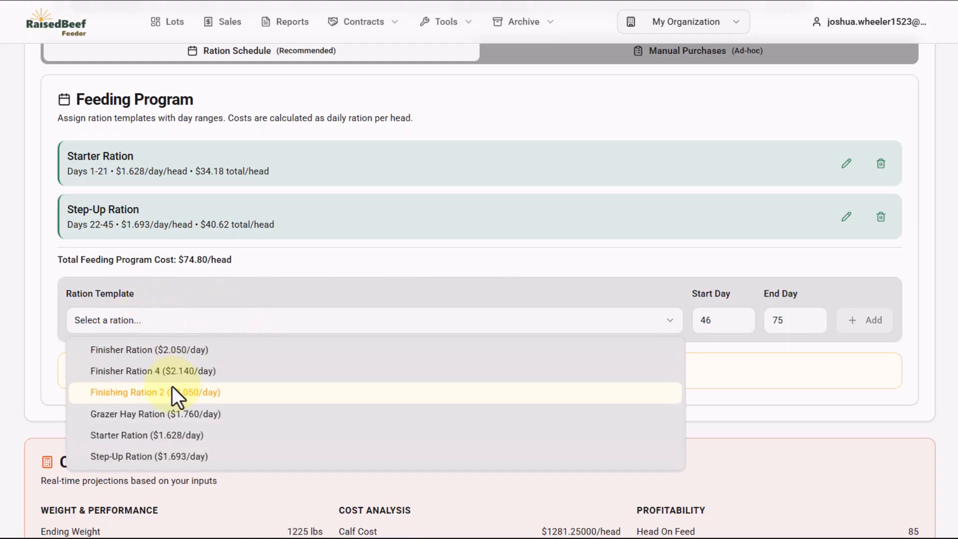
left_click(173, 352)
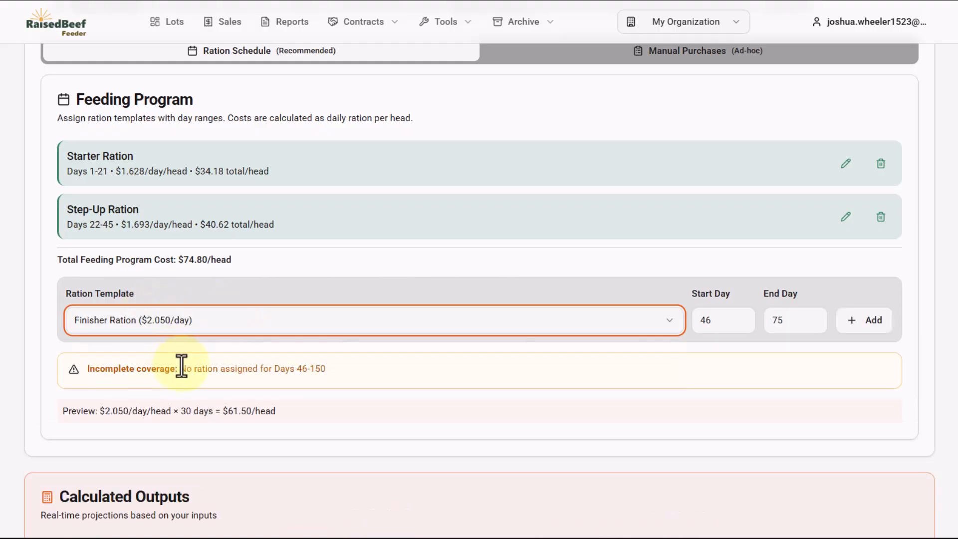
left_click(798, 319)
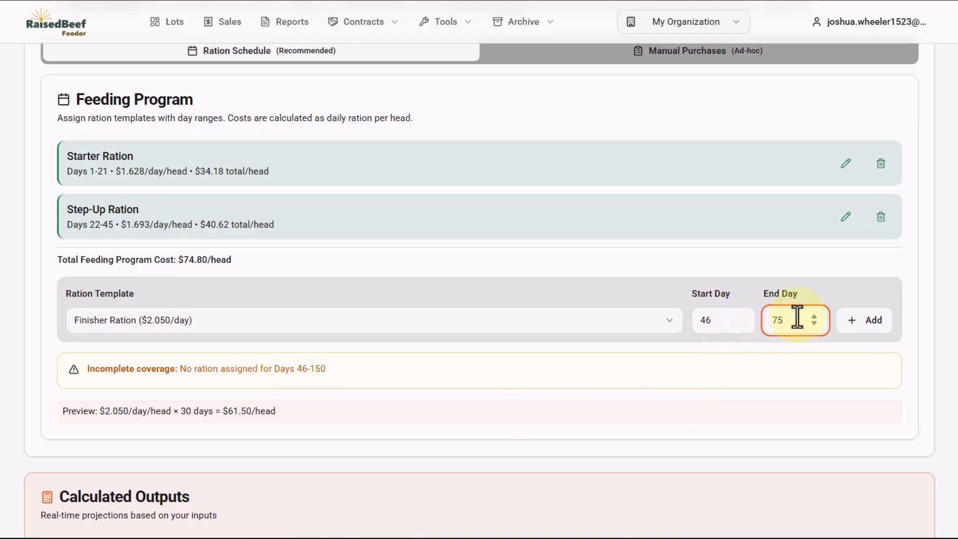
key("BackSpace")
key("BackSpace")
type("1")
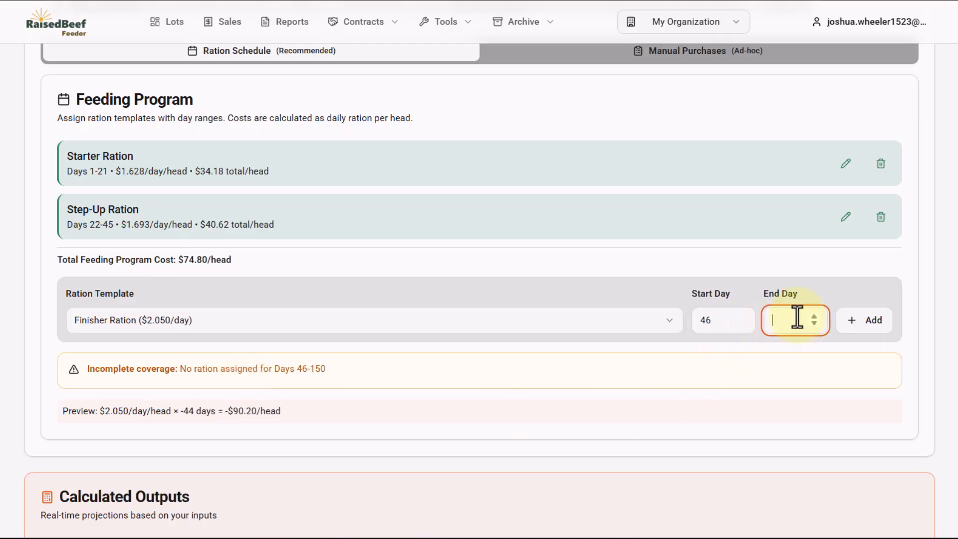
type("5")
type("0")
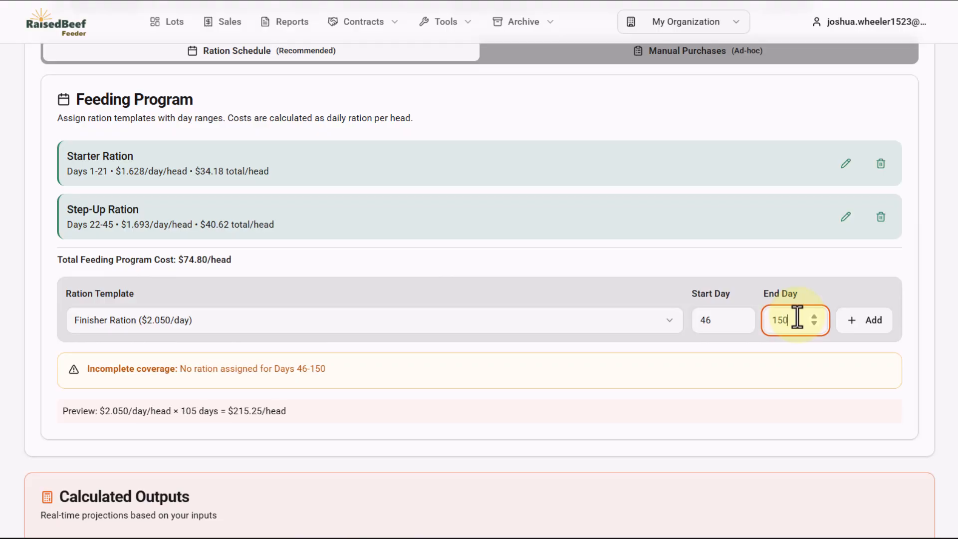
left_click(861, 324)
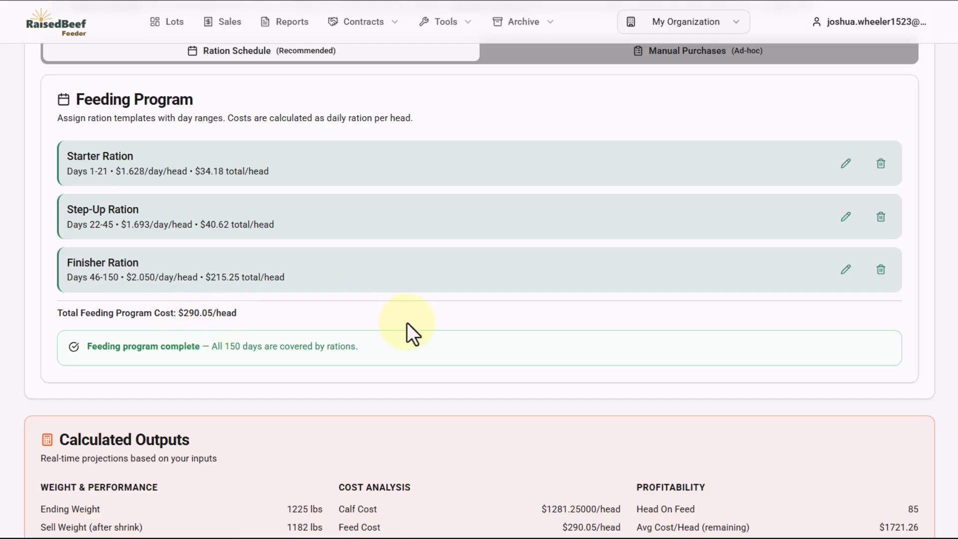
Review the feeding program and the calculated weight, cost and profitability projections for the lot.
scroll(526, 203, "up", 1)
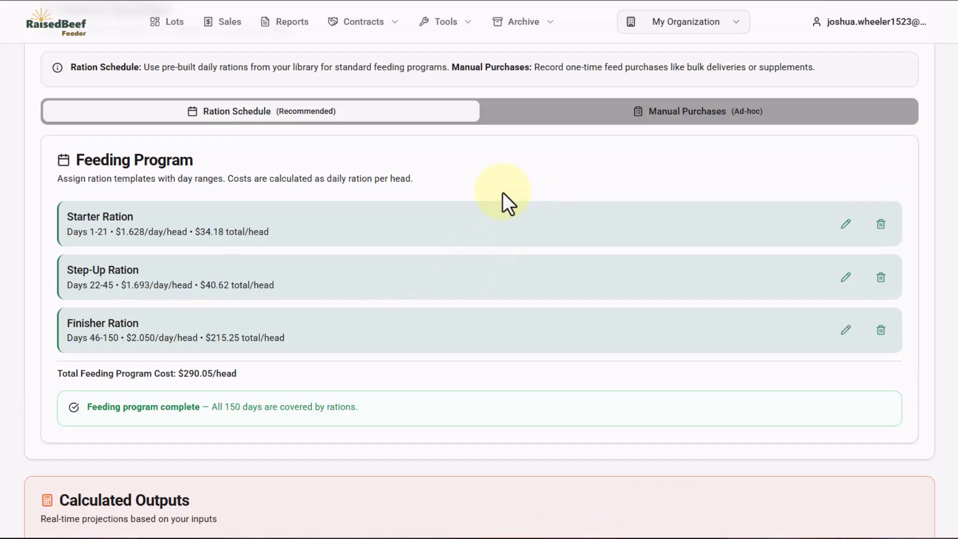
scroll(501, 210, "down", 4)
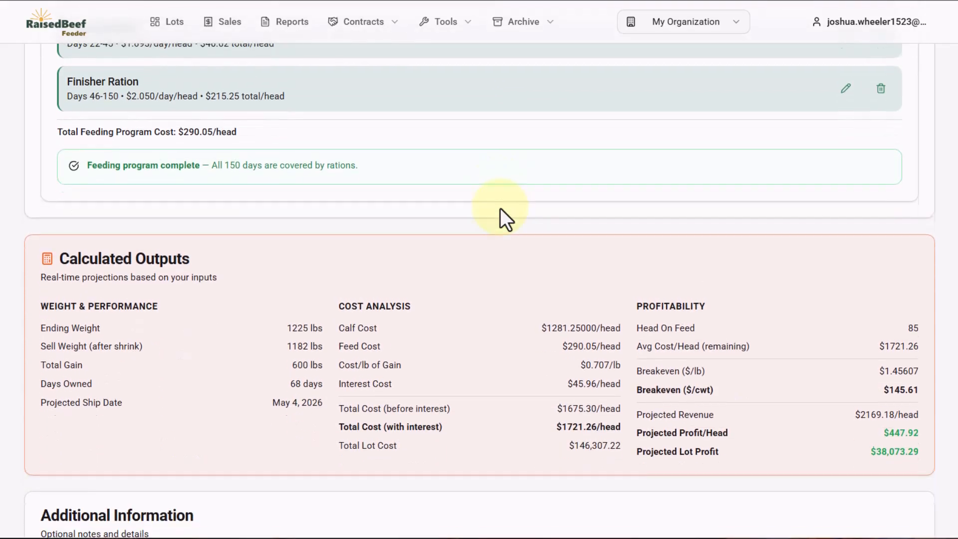
scroll(500, 207, "down", 2)
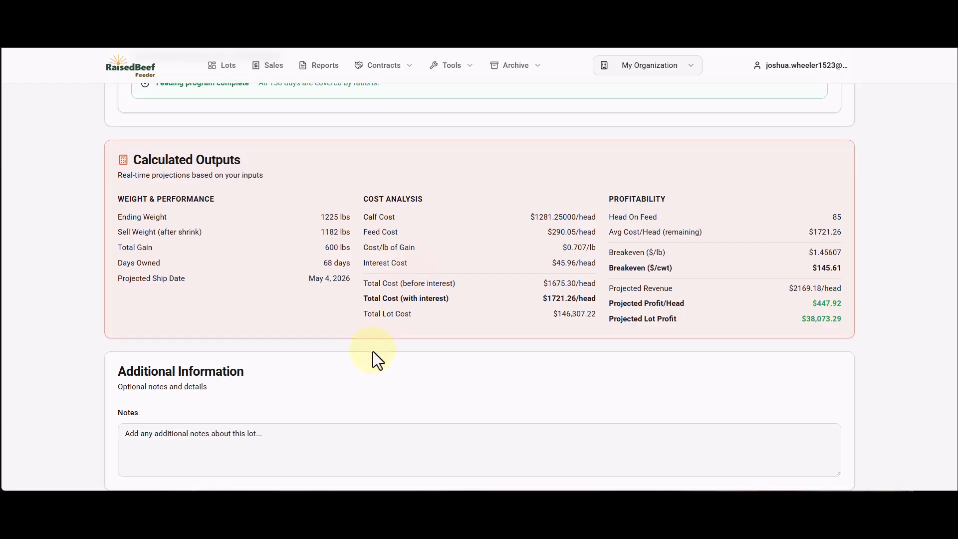
Recheck the completed lot form, leave the notes empty, and create the Winter Heifers 2025 lot.
scroll(309, 345, "down", 2)
left_click(190, 339)
scroll(373, 337, "up", 10)
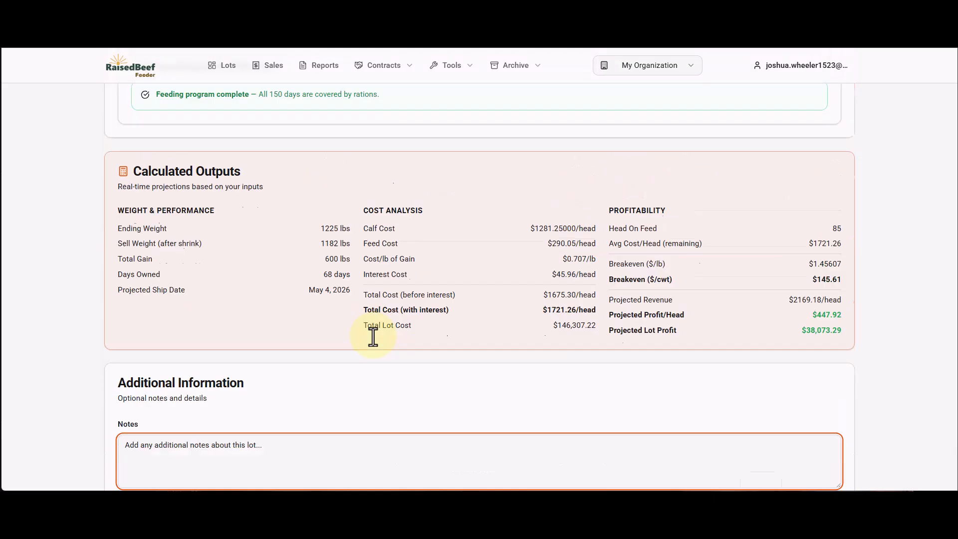
scroll(374, 336, "up", 10)
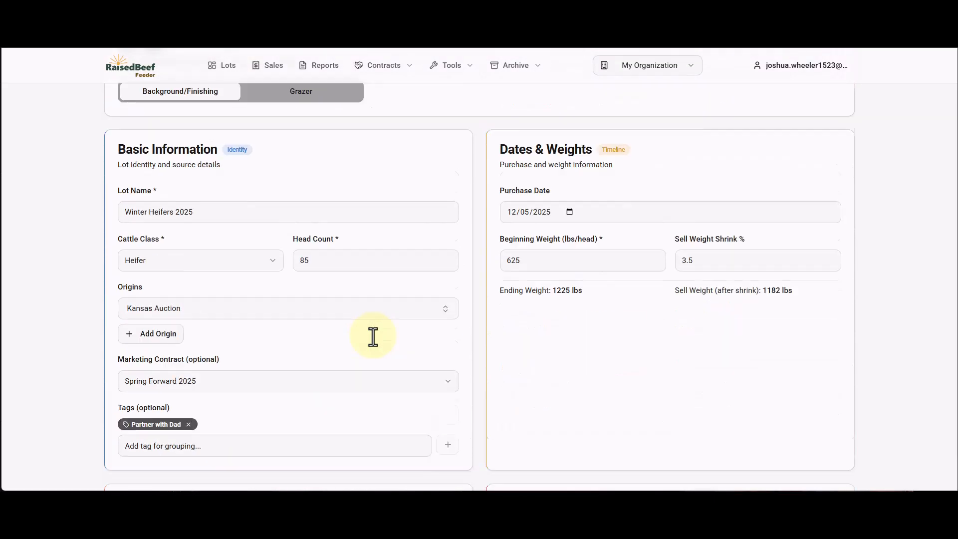
scroll(373, 336, "down", 20)
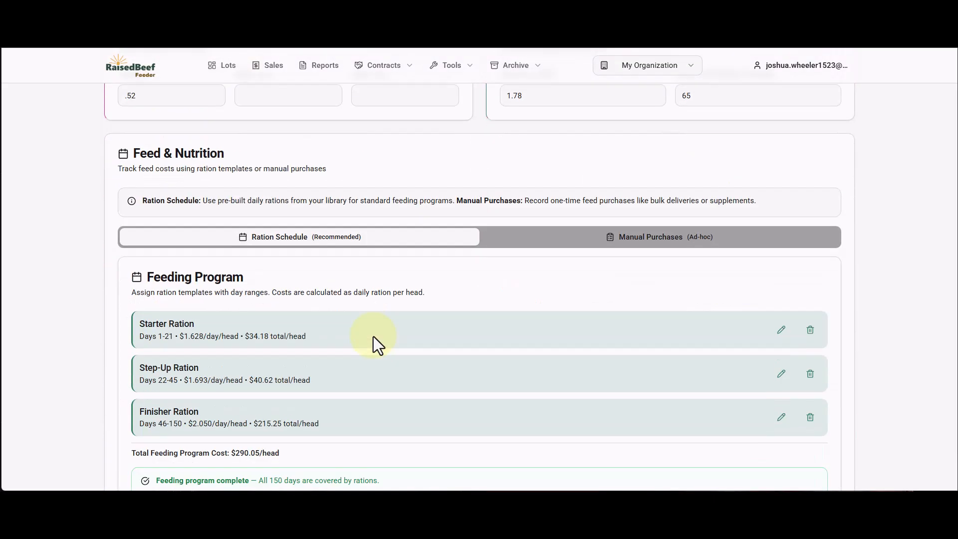
scroll(373, 337, "down", 2)
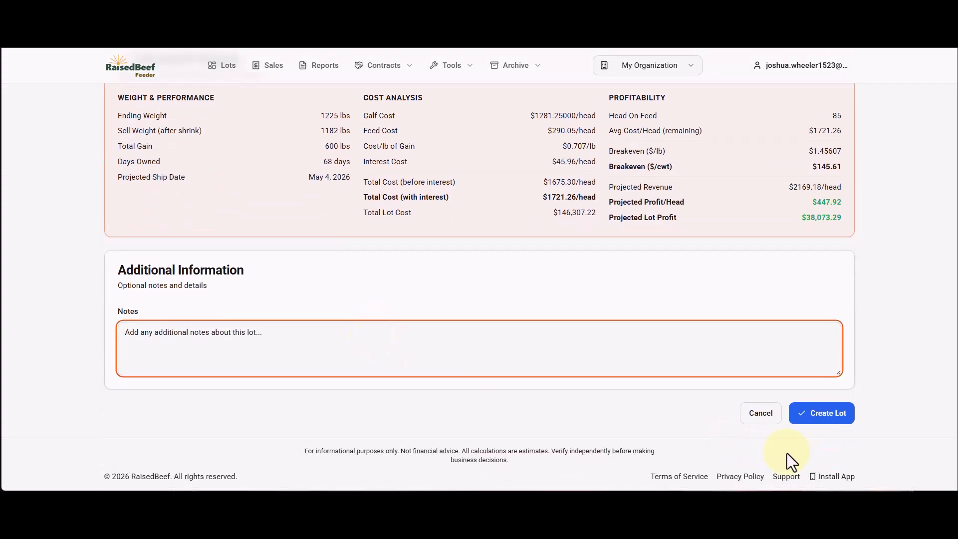
left_click(828, 429)
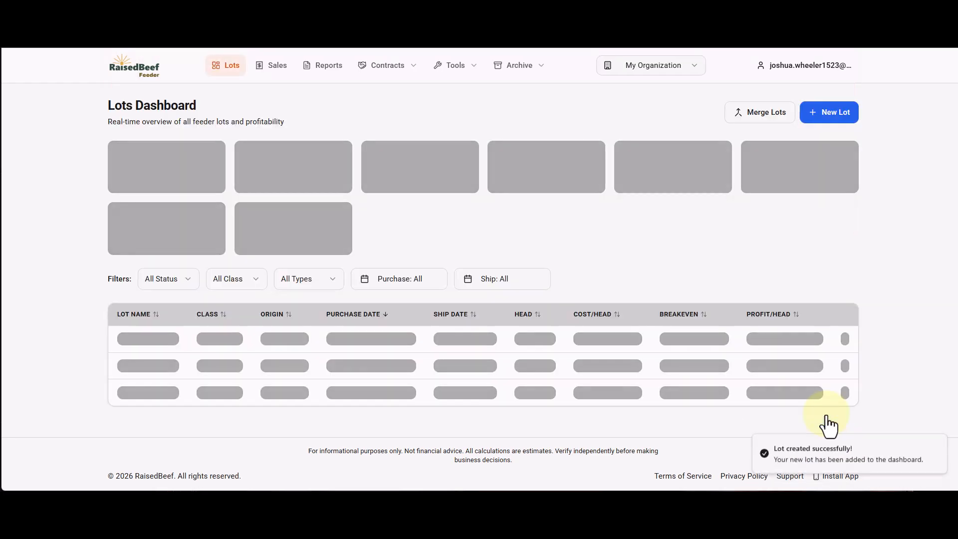
Examine the cost per head, breakeven and profit per head calculations for Winter Heifers 2025 on the lots dashboard.
scroll(346, 317, "down", 2)
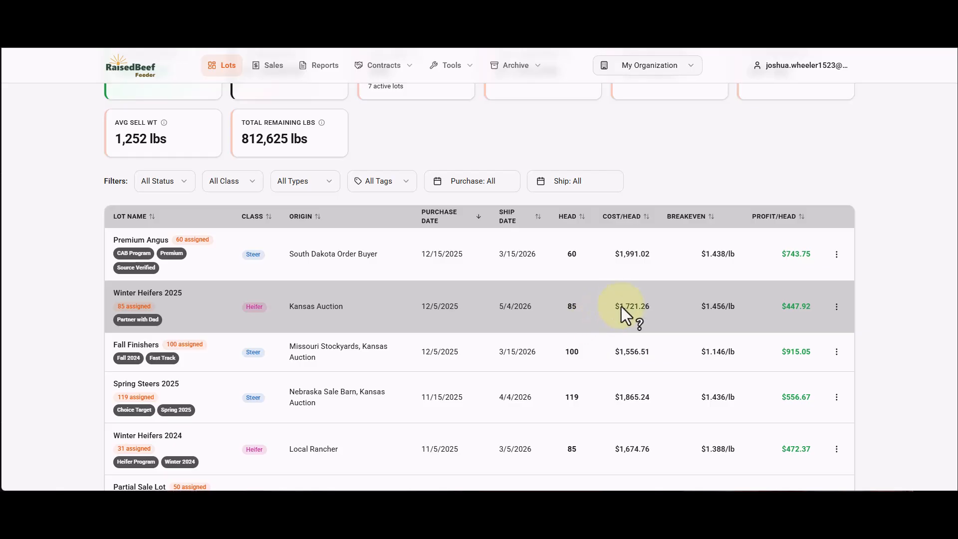
mouse_move(622, 307)
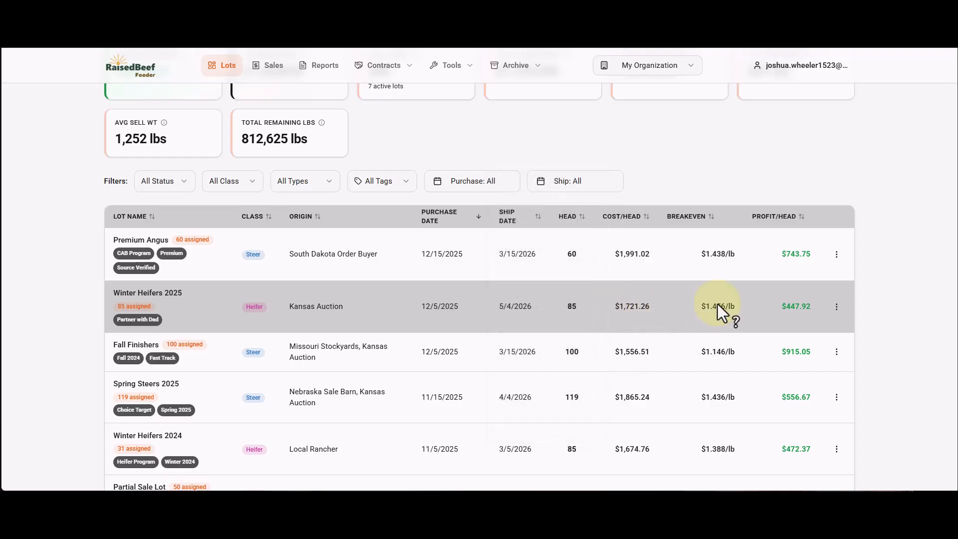
mouse_move(717, 308)
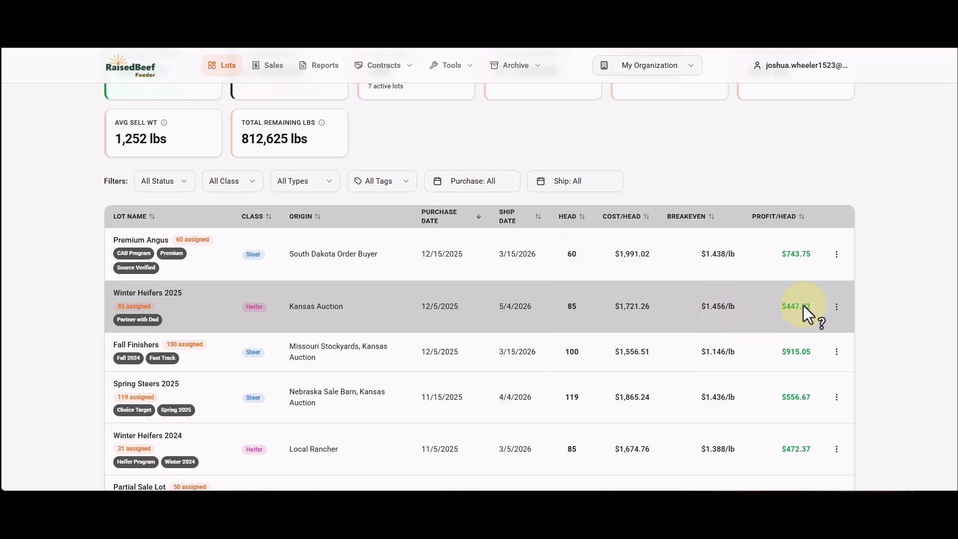
mouse_move(804, 305)
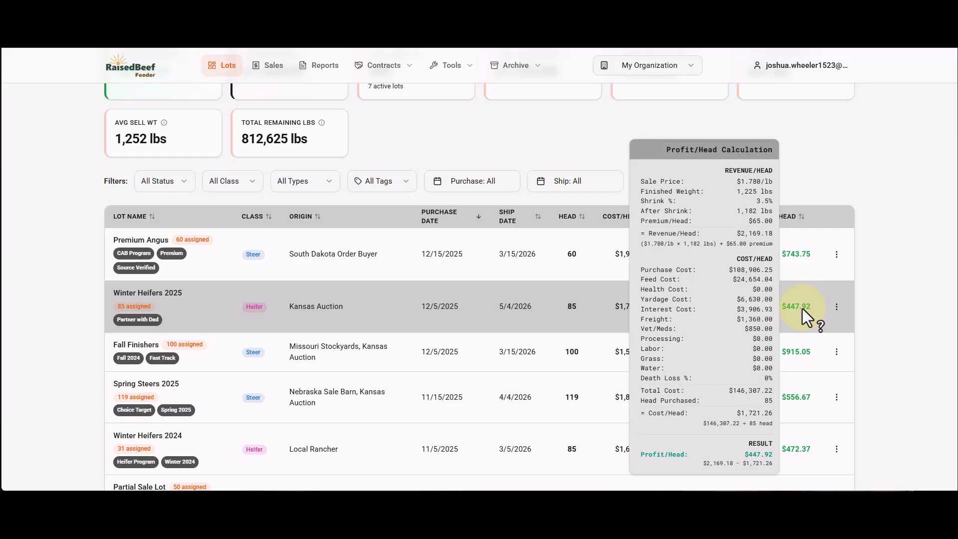